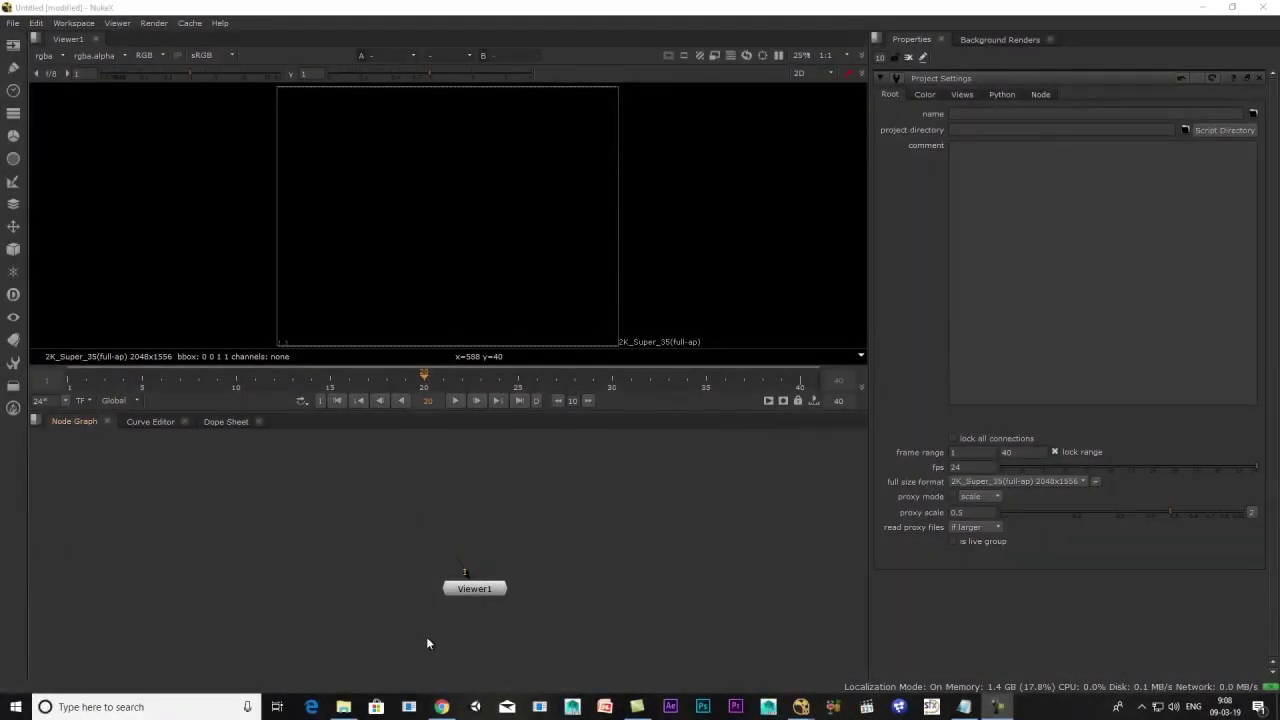
Step: Import the image sequence skateboarder_03.####.tif frames 1-40 with a new Read node
drag(479, 596, 437, 562)
click(16, 46)
click(68, 47)
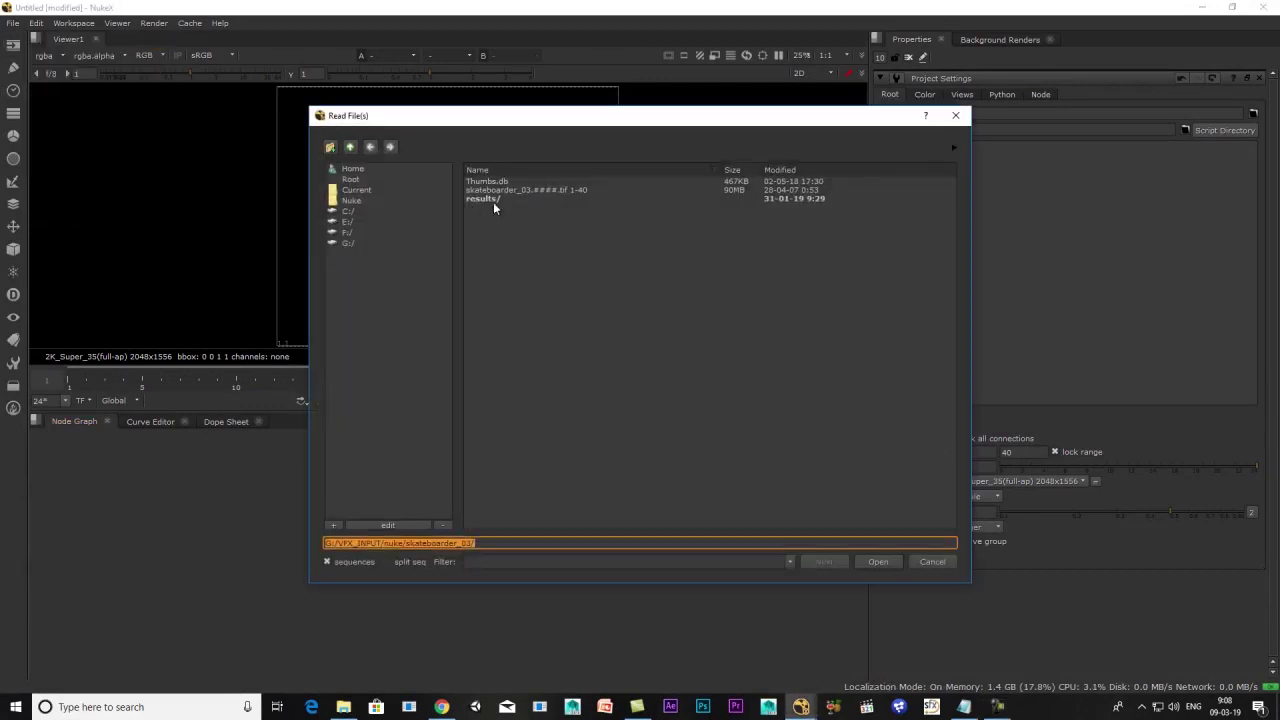
click(568, 189)
click(877, 561)
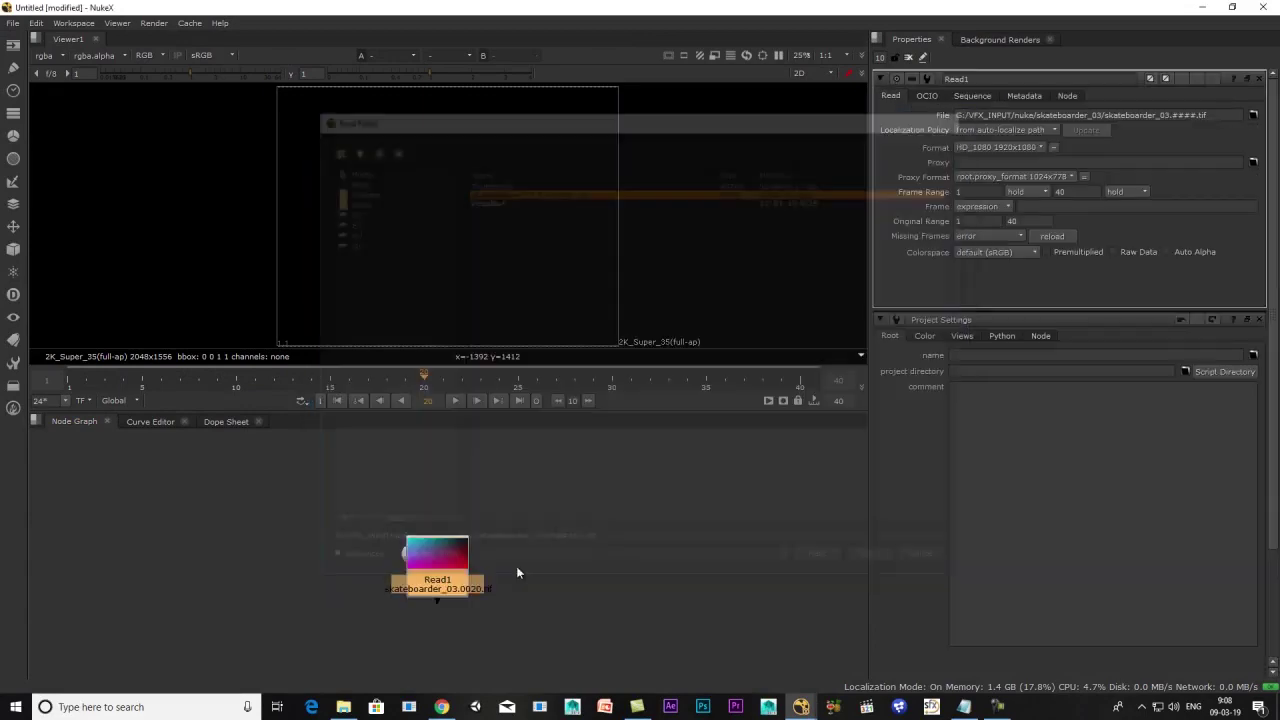
Step: Place Read1 above Viewer1 with its output feeding the viewer, and play back the skateboarder footage briefly
drag(437, 560, 475, 505)
click(455, 400)
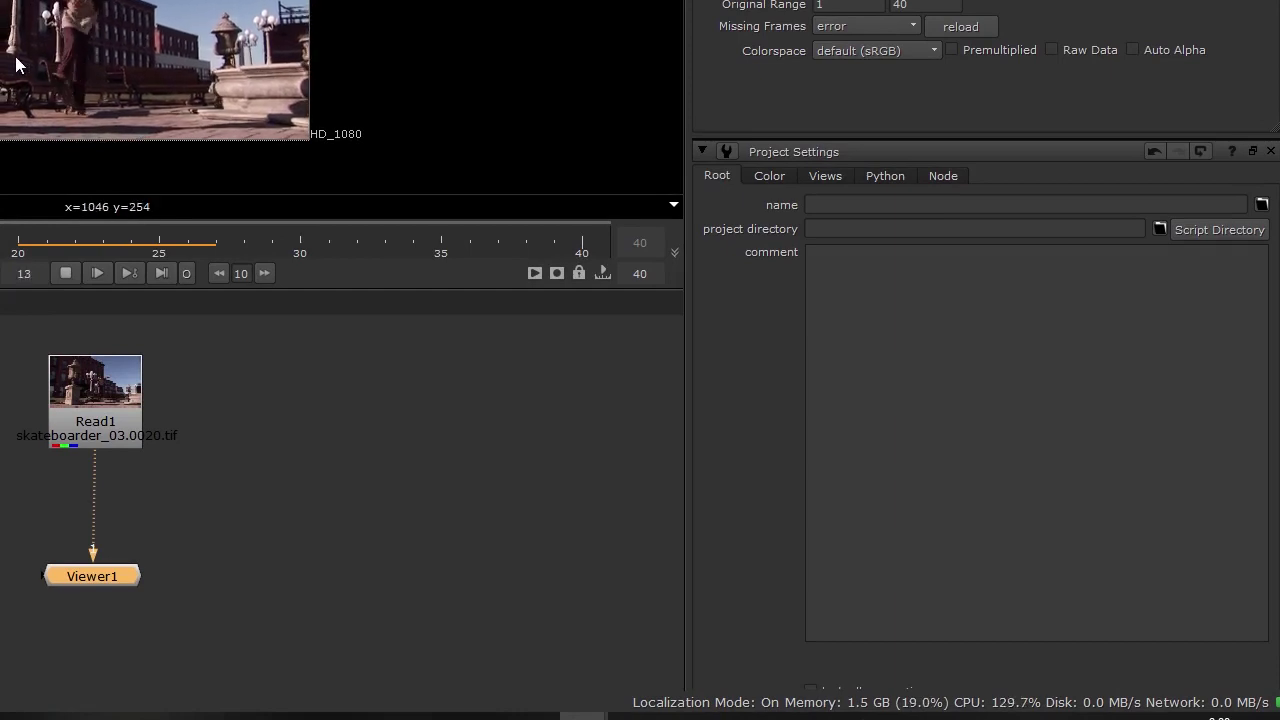
click(64, 273)
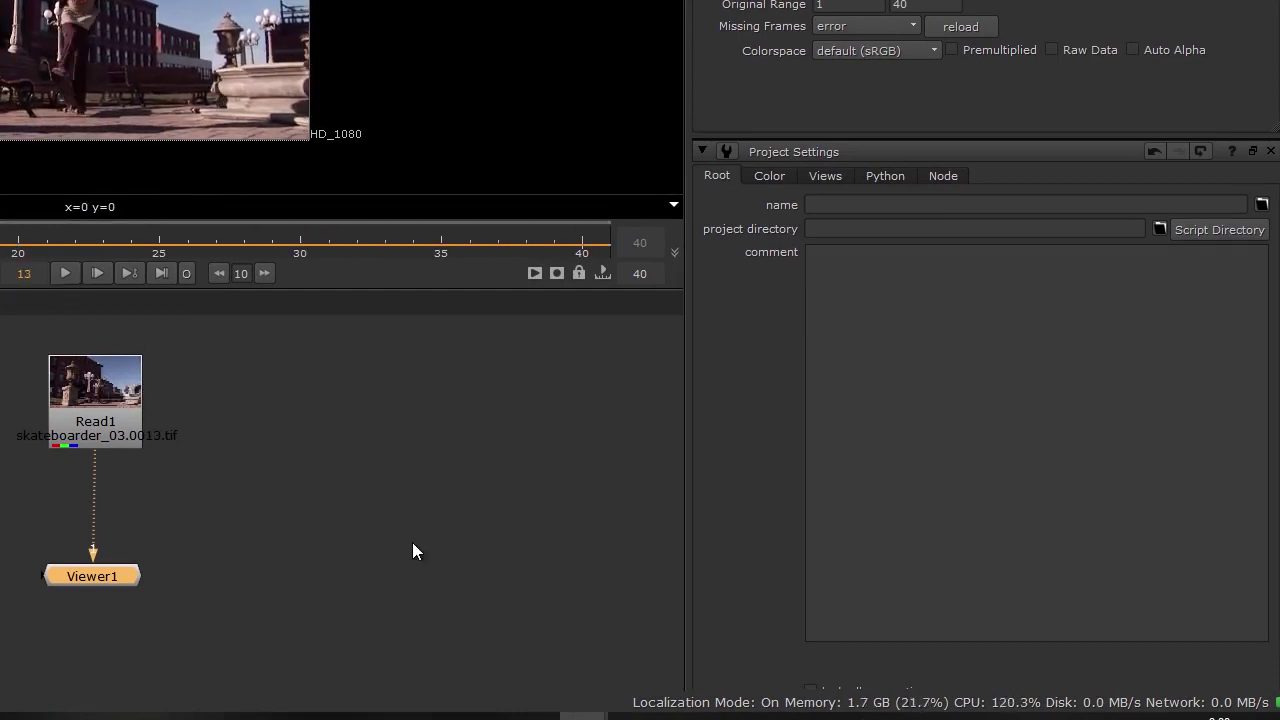
Step: Add an unconnected DepthGenerator node beside the Read1 branch and inspect its Camera and Source inputs
middle_drag(412, 541, 430, 509)
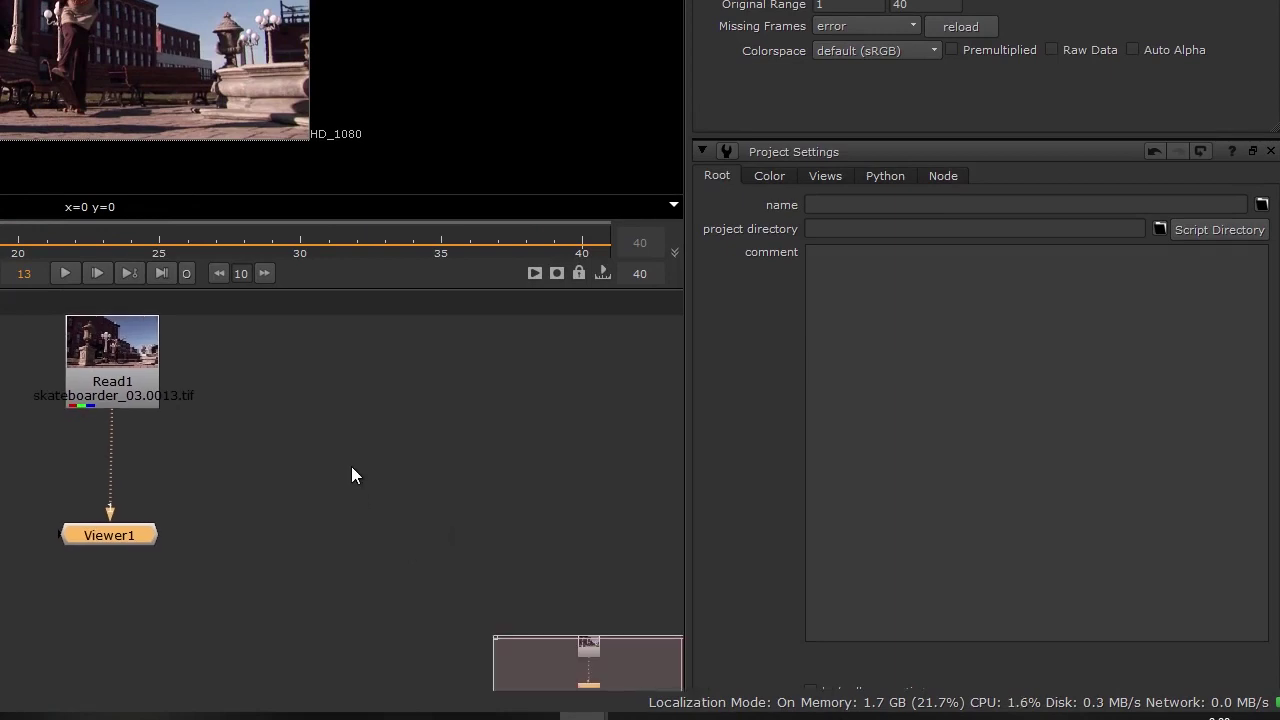
key(Tab)
text(de)
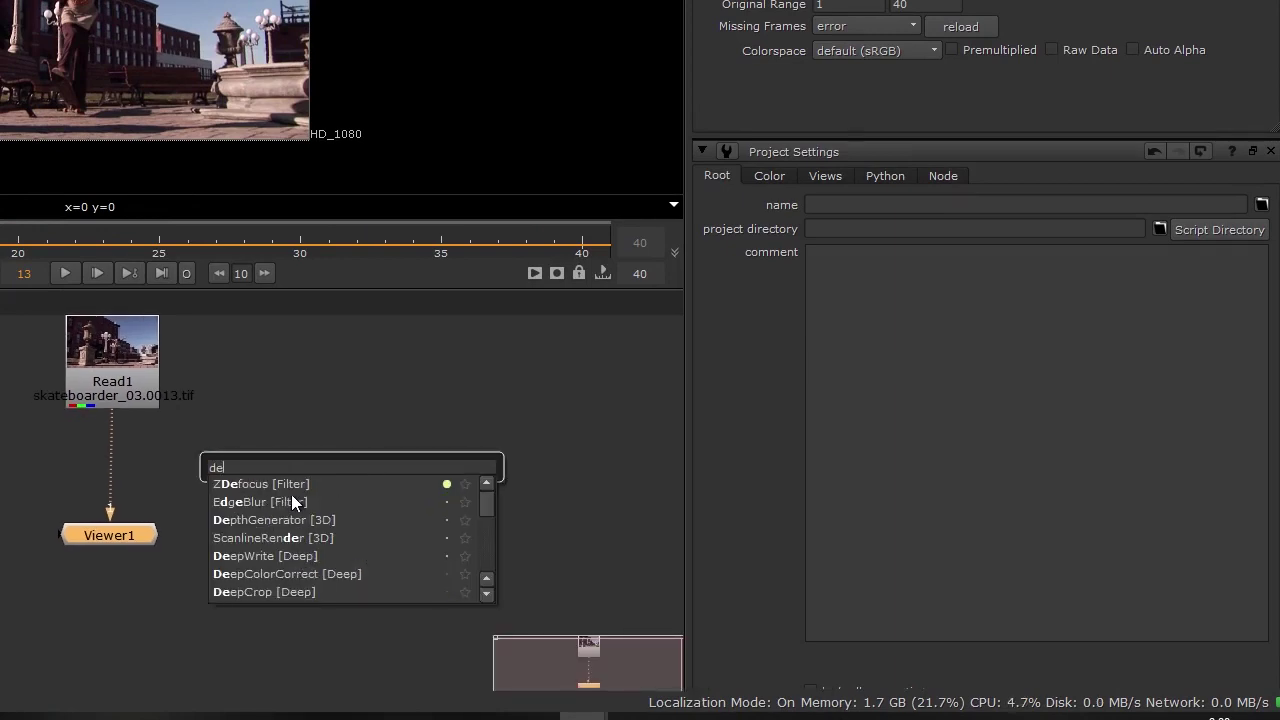
text(p)
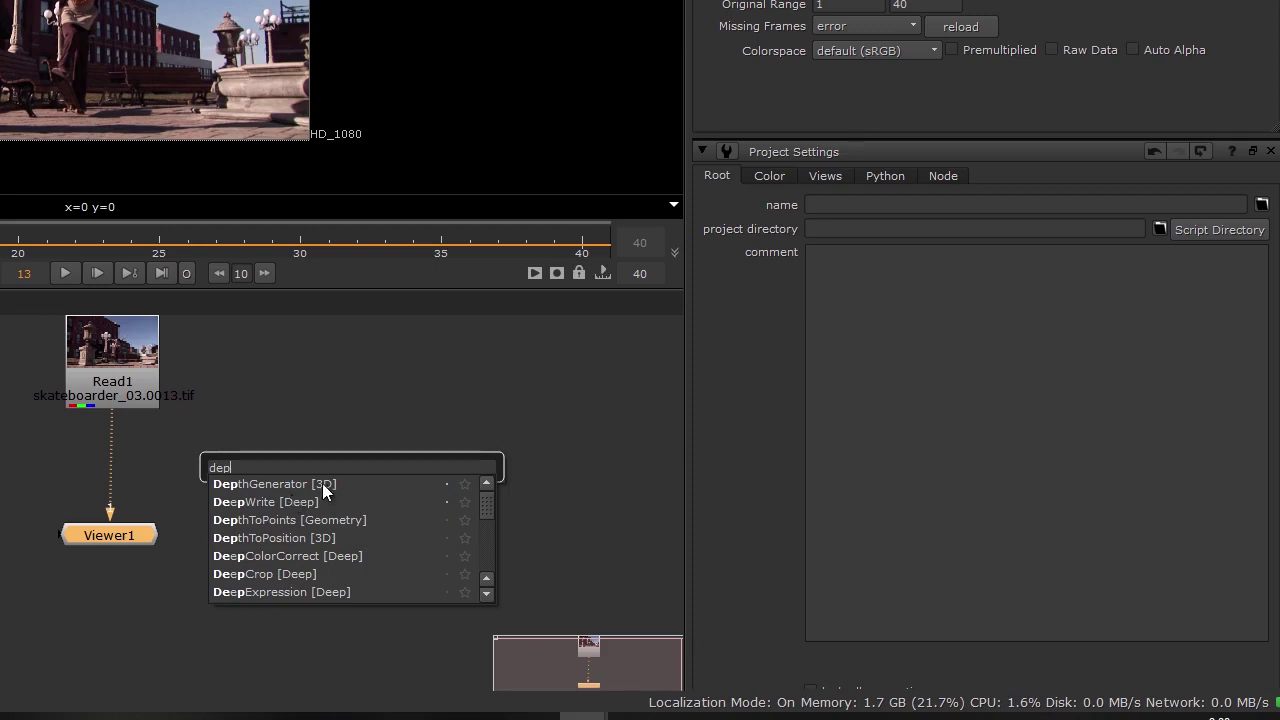
key(Return)
drag(420, 498, 396, 522)
scroll(346, 492, up, 4)
click(270, 434)
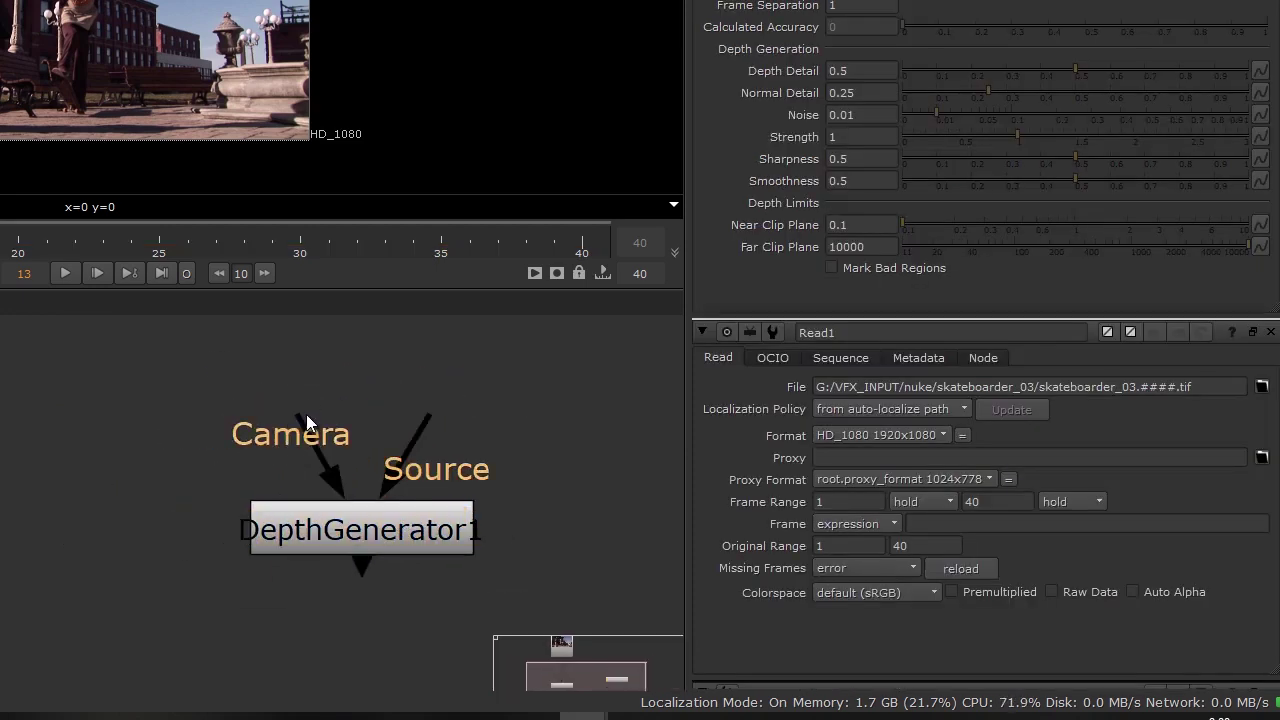
drag(415, 451, 430, 416)
scroll(254, 502, down, 4)
middle_drag(220, 484, 217, 517)
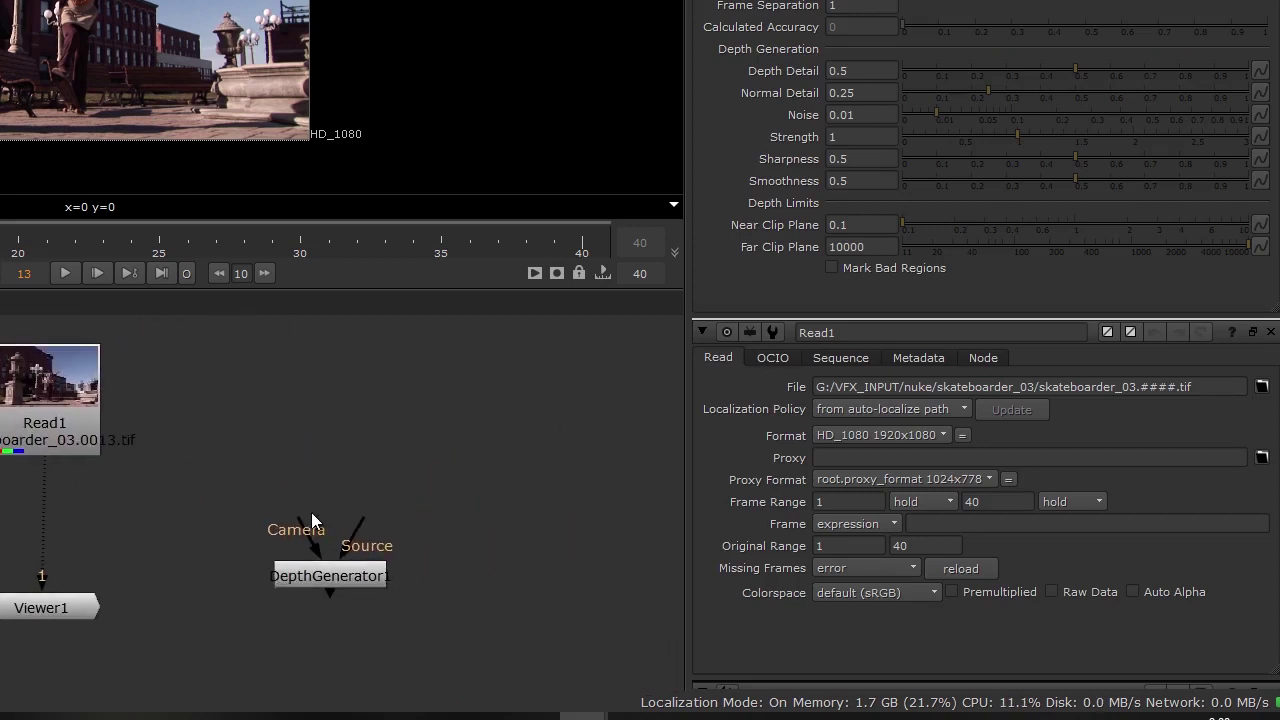
Step: Add a CameraTracker node above DepthGenerator1
middle_drag(396, 438, 360, 448)
key(Tab)
text(no)
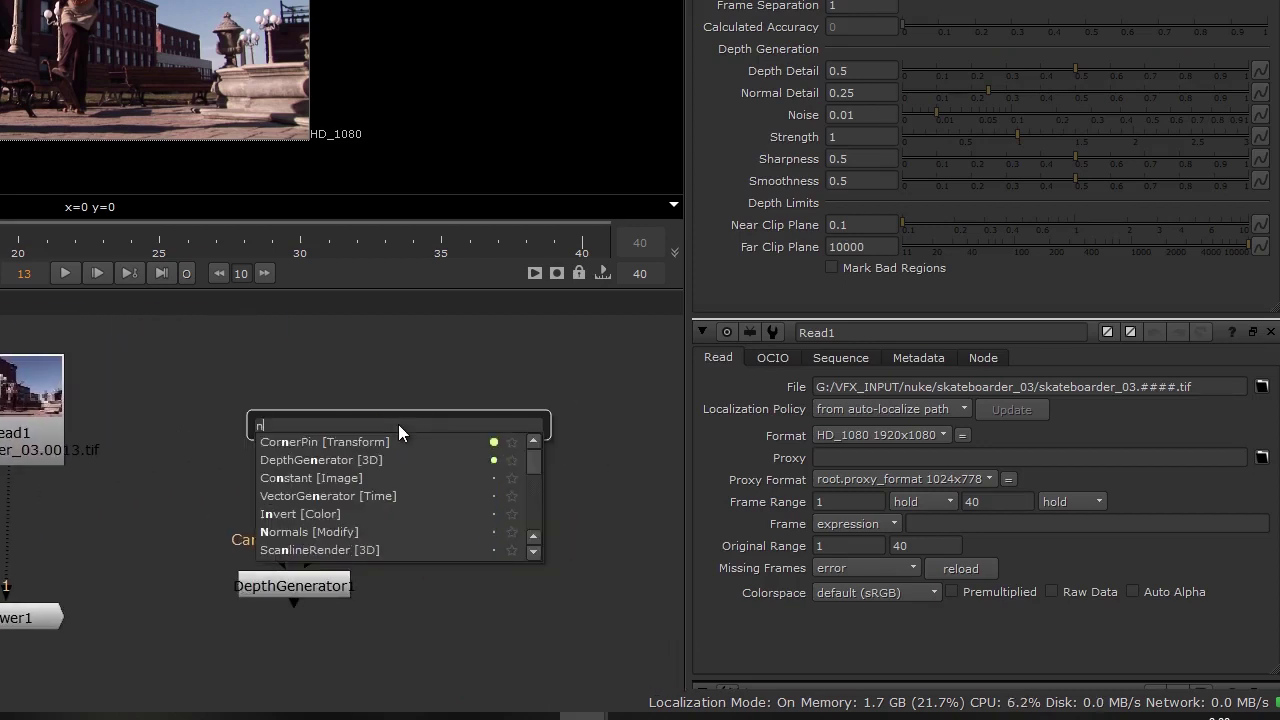
key(BackSpace)
key(BackSpace)
text(c)
key(BackSpace)
text(came)
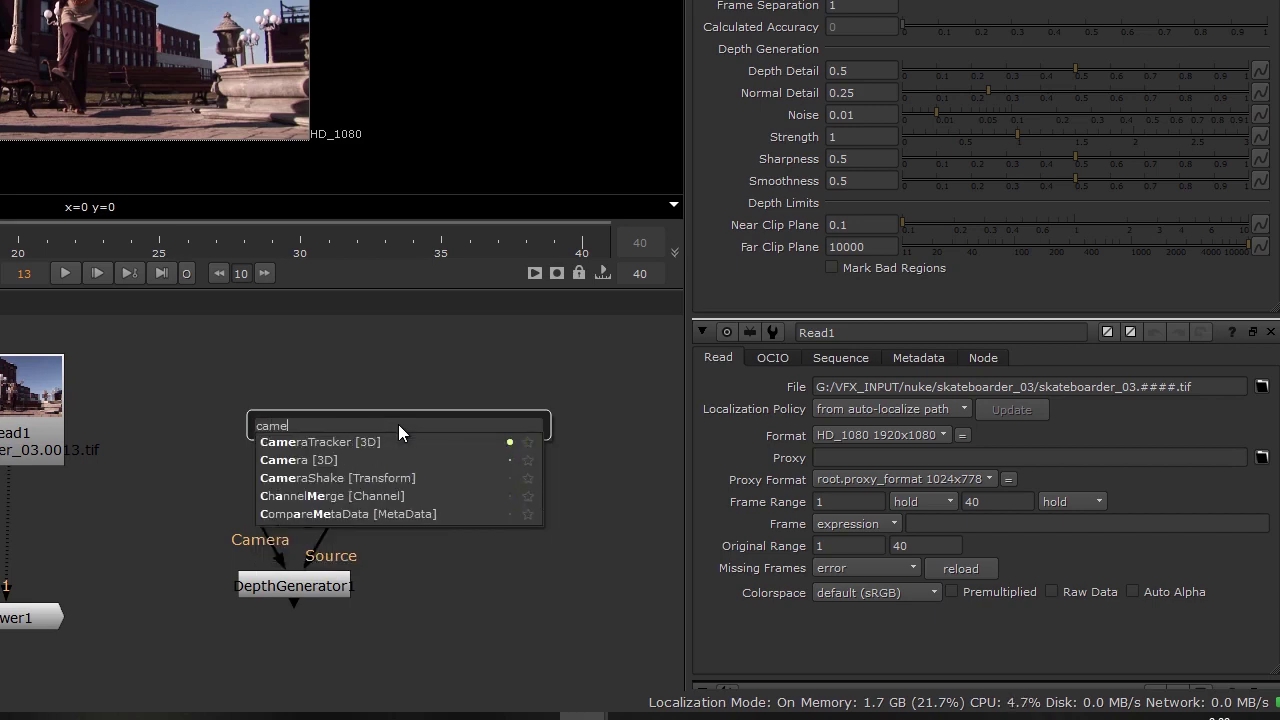
click(340, 441)
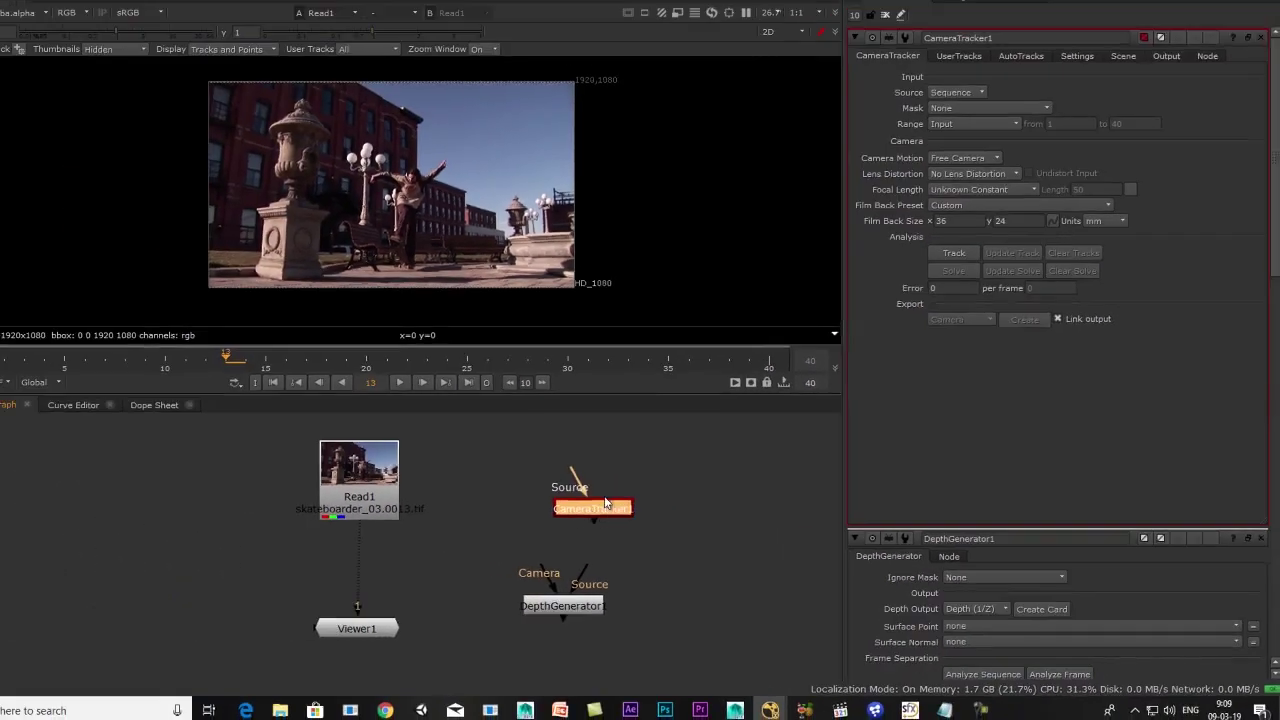
Step: Insert CameraTracker1 between Read1 and Viewer1, with its Source connected to Read1
scroll(607, 498, down, 3)
key(space)
scroll(637, 291, up, 4)
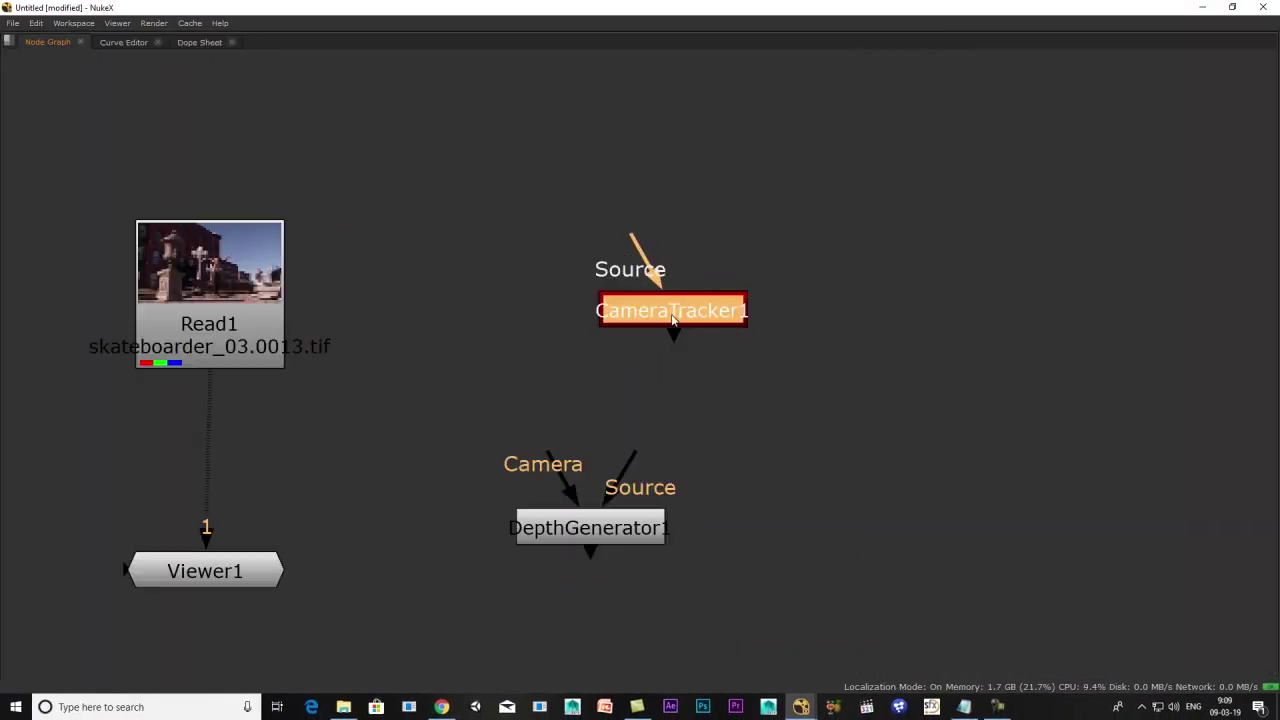
drag(673, 317, 716, 293)
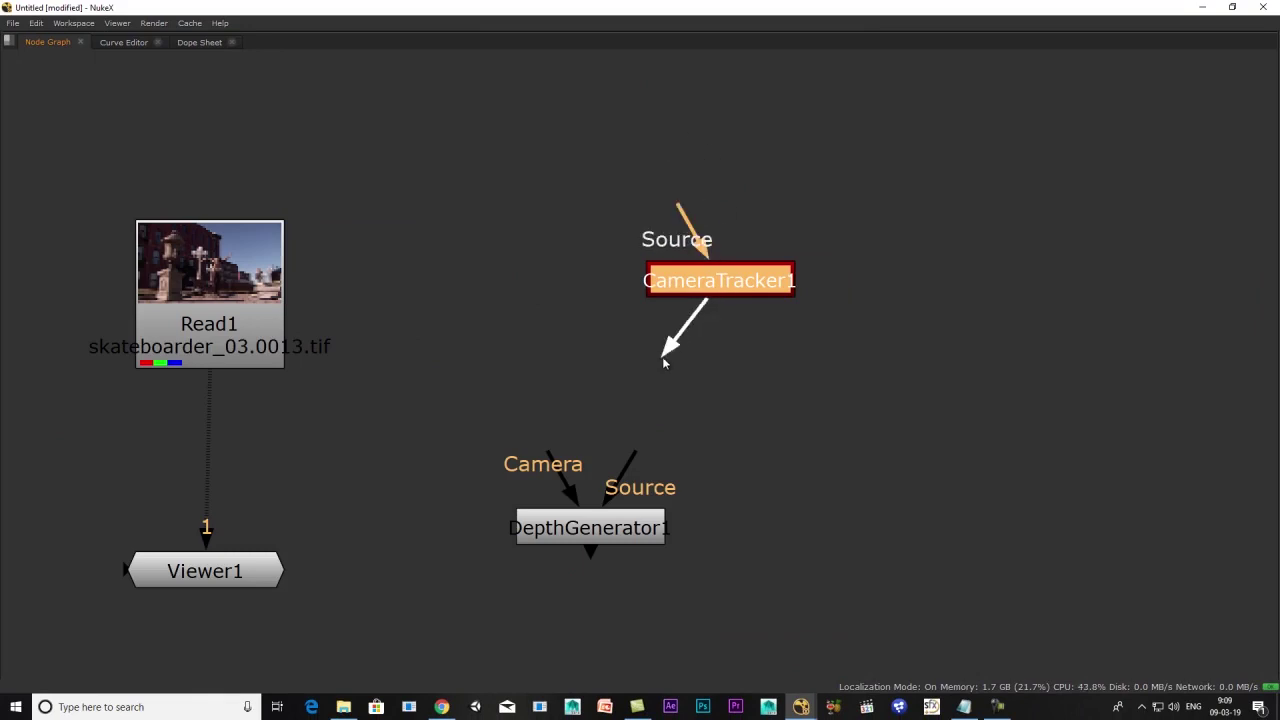
drag(666, 295, 527, 390)
middle_drag(600, 385, 975, 298)
drag(975, 298, 600, 383)
key(space)
middle_drag(562, 500, 511, 678)
scroll(531, 543, down, 2)
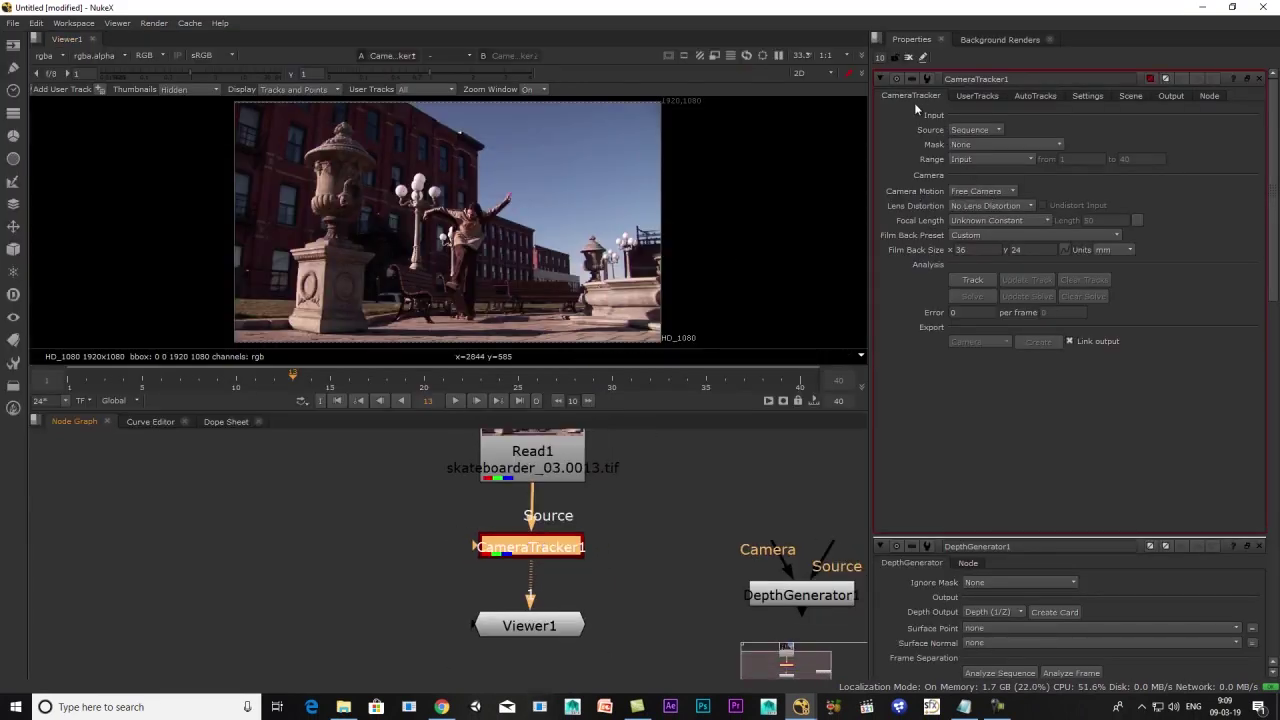
Step: Track the sequence and solve the camera in CameraTracker1, and export the result as a Scene
click(972, 281)
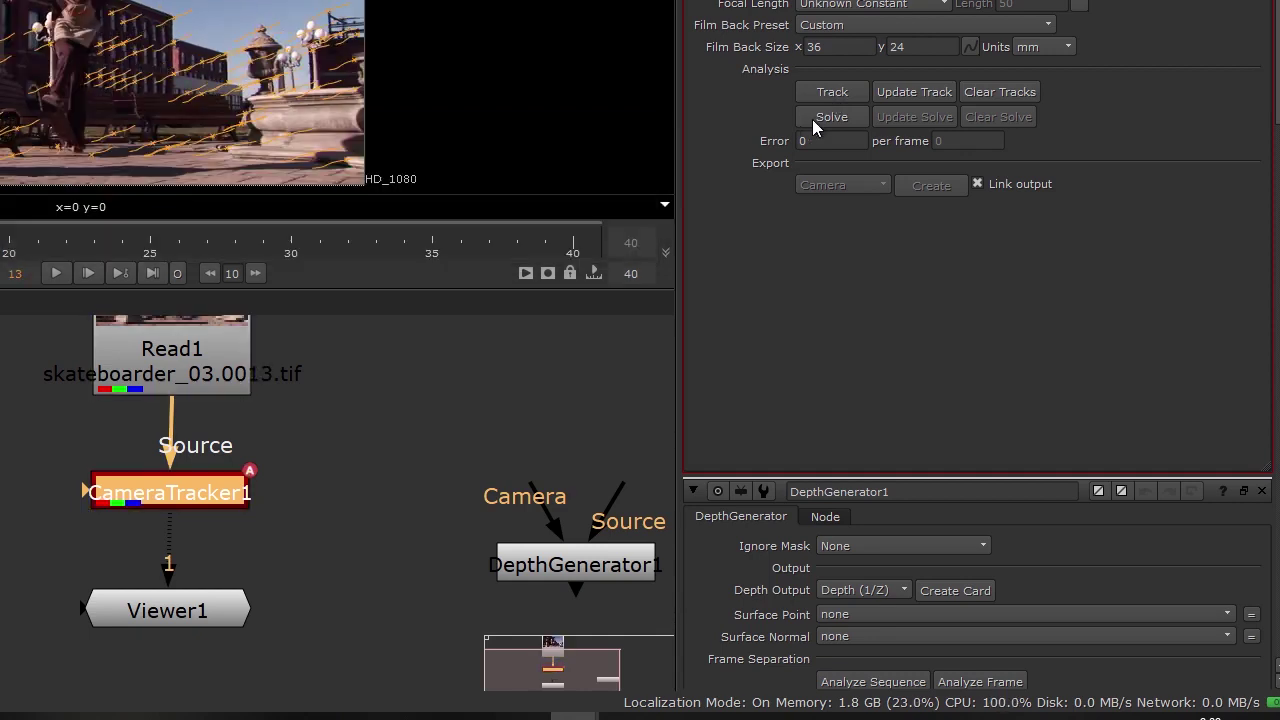
click(811, 119)
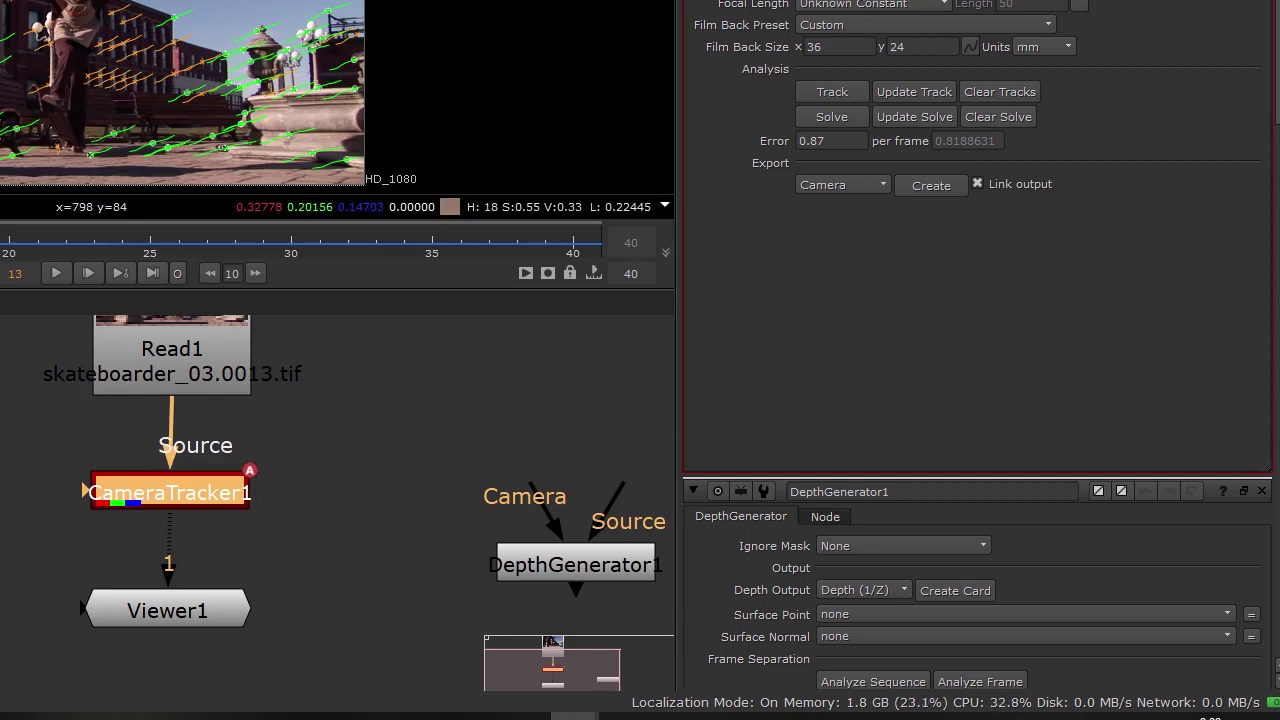
middle_drag(174, 572, 70, 570)
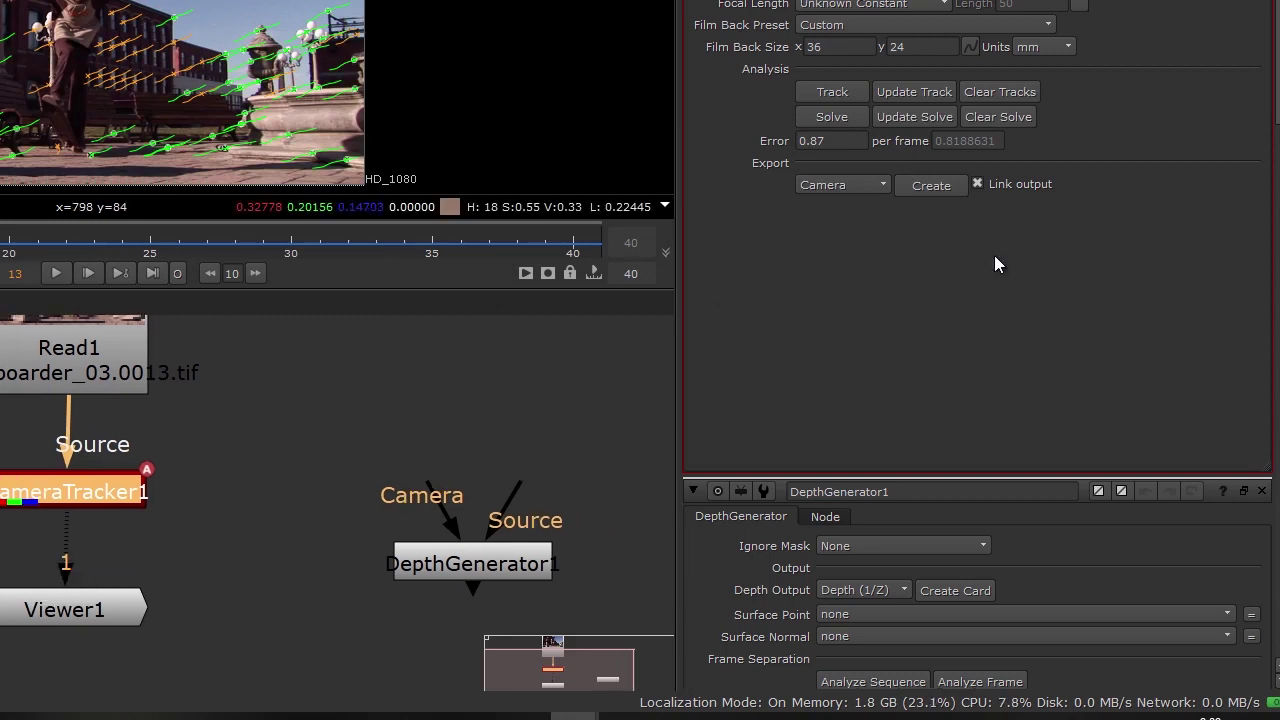
click(843, 187)
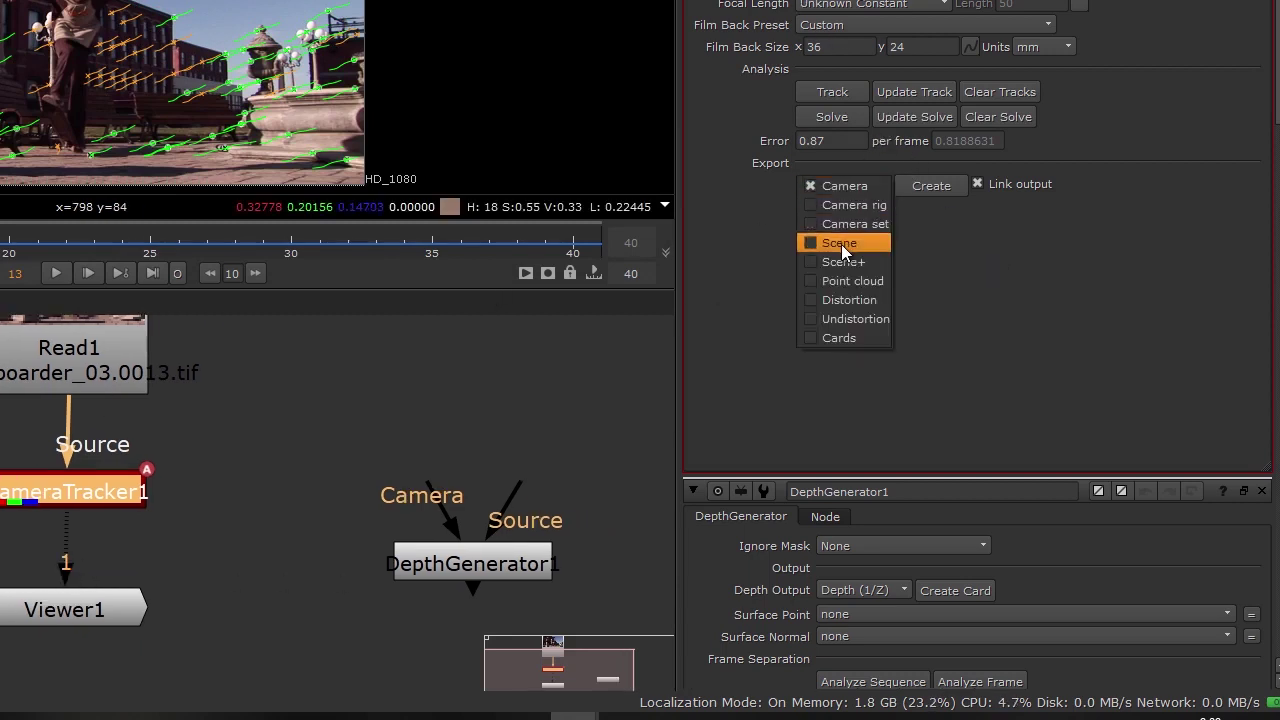
click(843, 244)
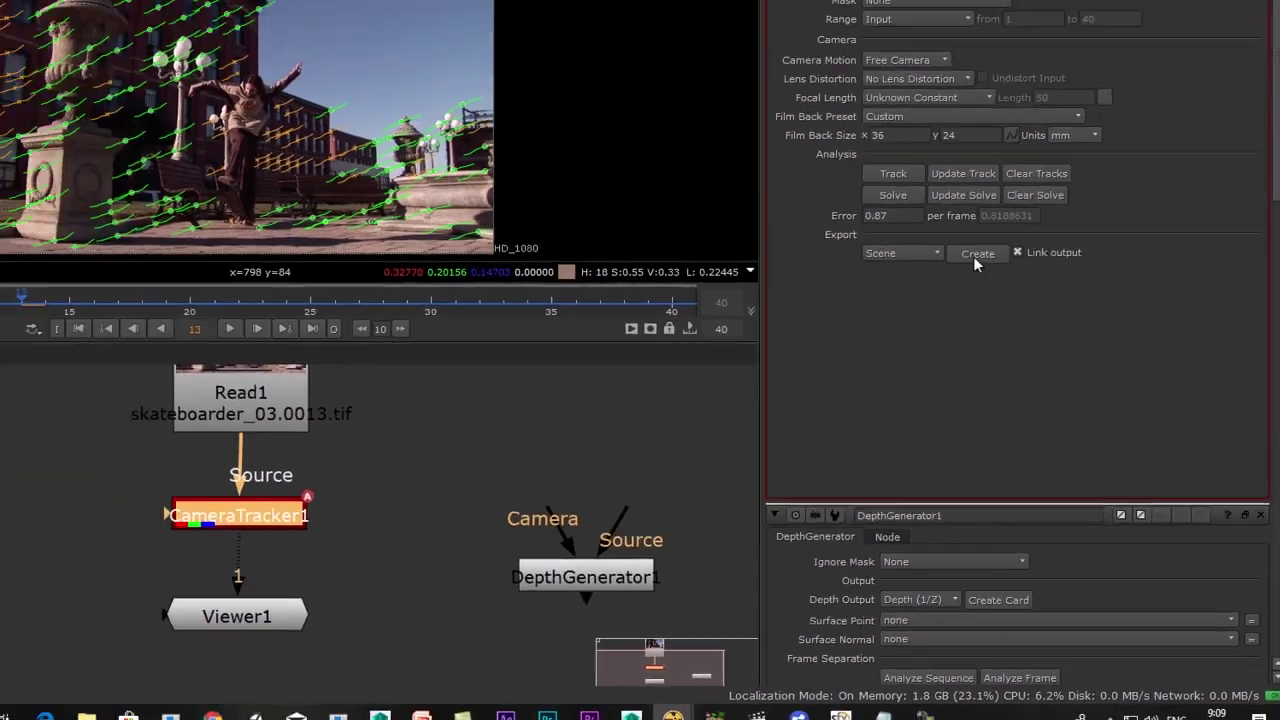
click(931, 186)
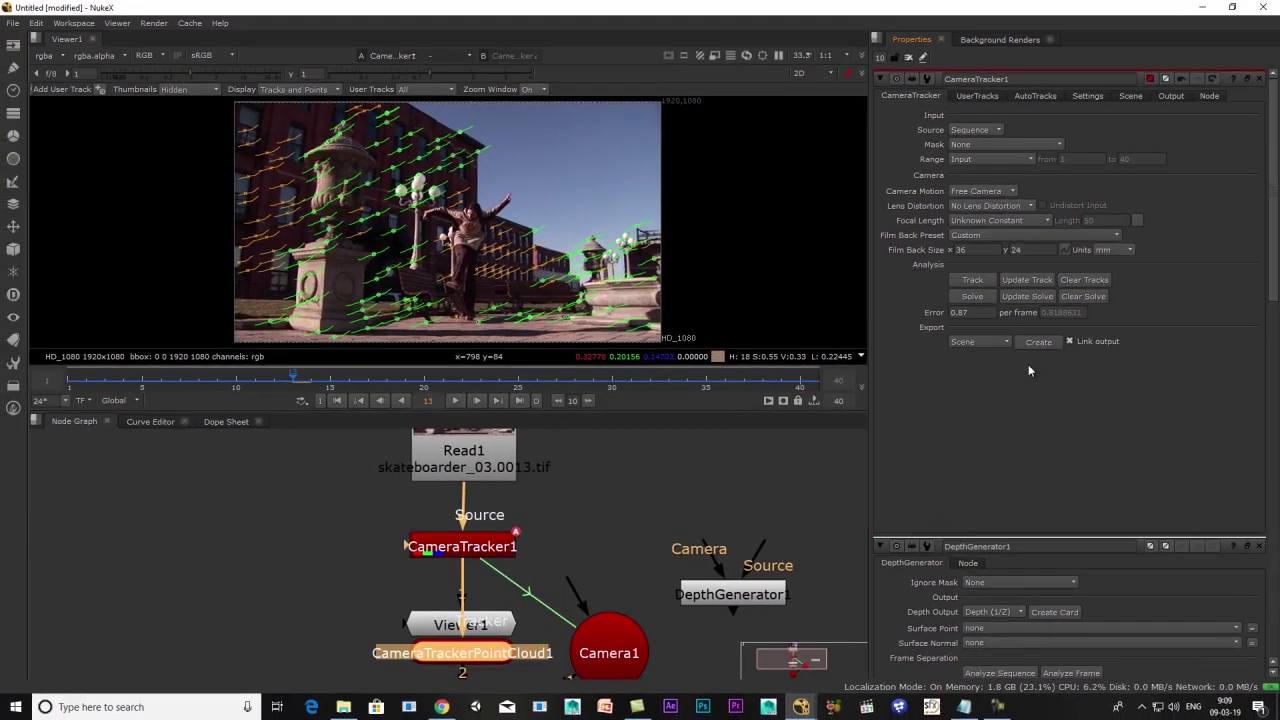
Step: Untangle the node graph by moving the point cloud node aside and Viewer1 away from the exported scene nodes
scroll(514, 578, down, 4)
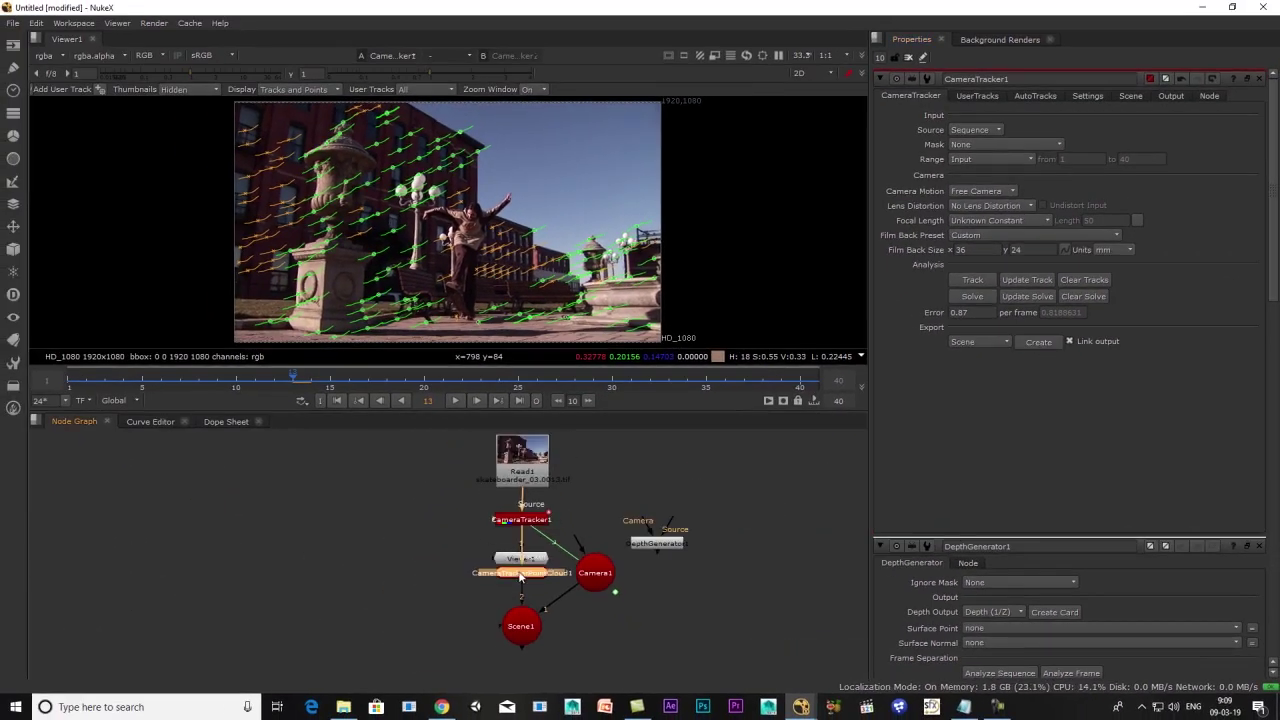
key(space)
scroll(520, 336, up, 5)
drag(600, 334, 523, 466)
drag(641, 360, 403, 369)
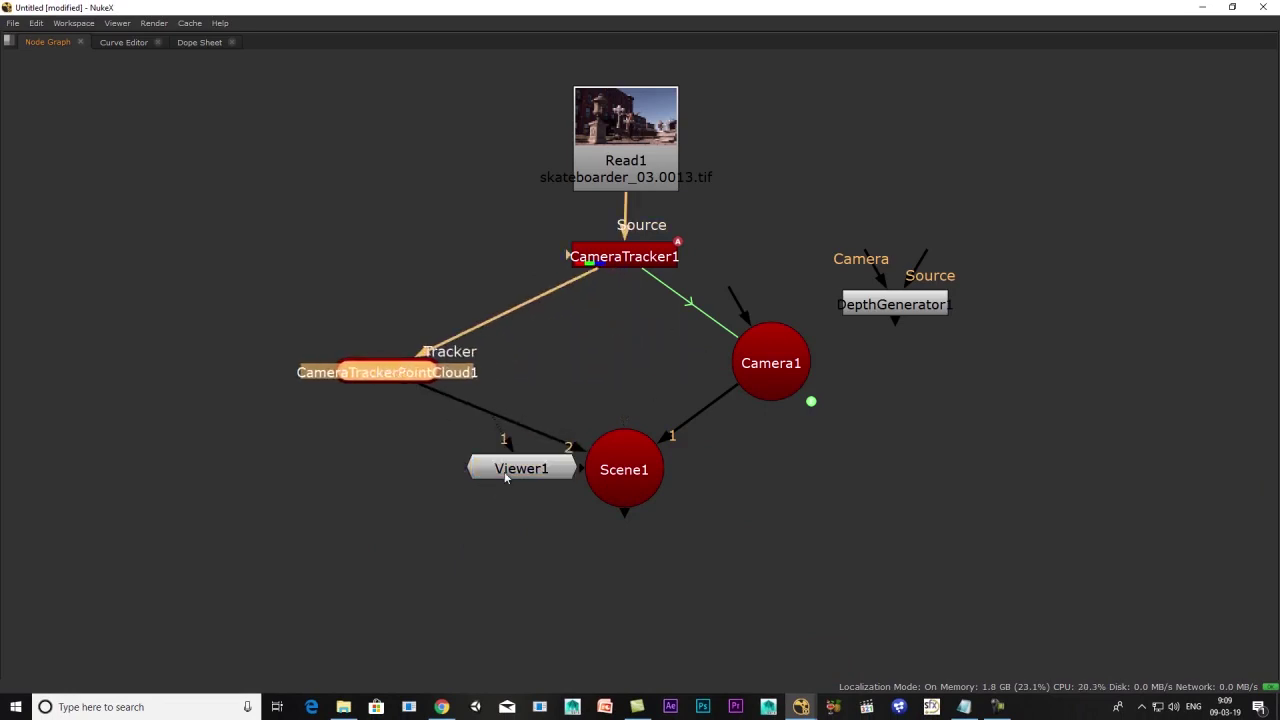
drag(506, 474, 827, 575)
Step: Connect DepthGenerator1's Camera input to Camera1 and its Source to Read1, and feed its output to Viewer1
middle_drag(909, 298, 791, 285)
drag(760, 291, 829, 347)
drag(815, 298, 681, 358)
drag(850, 348, 921, 356)
drag(947, 301, 565, 148)
drag(700, 519, 928, 358)
key(space)
Step: Disable Scene1, and toggle CameraTrackerPointCloud1 off and back on
middle_drag(181, 167, 183, 180)
middle_drag(510, 568, 549, 719)
click(544, 610)
key(d)
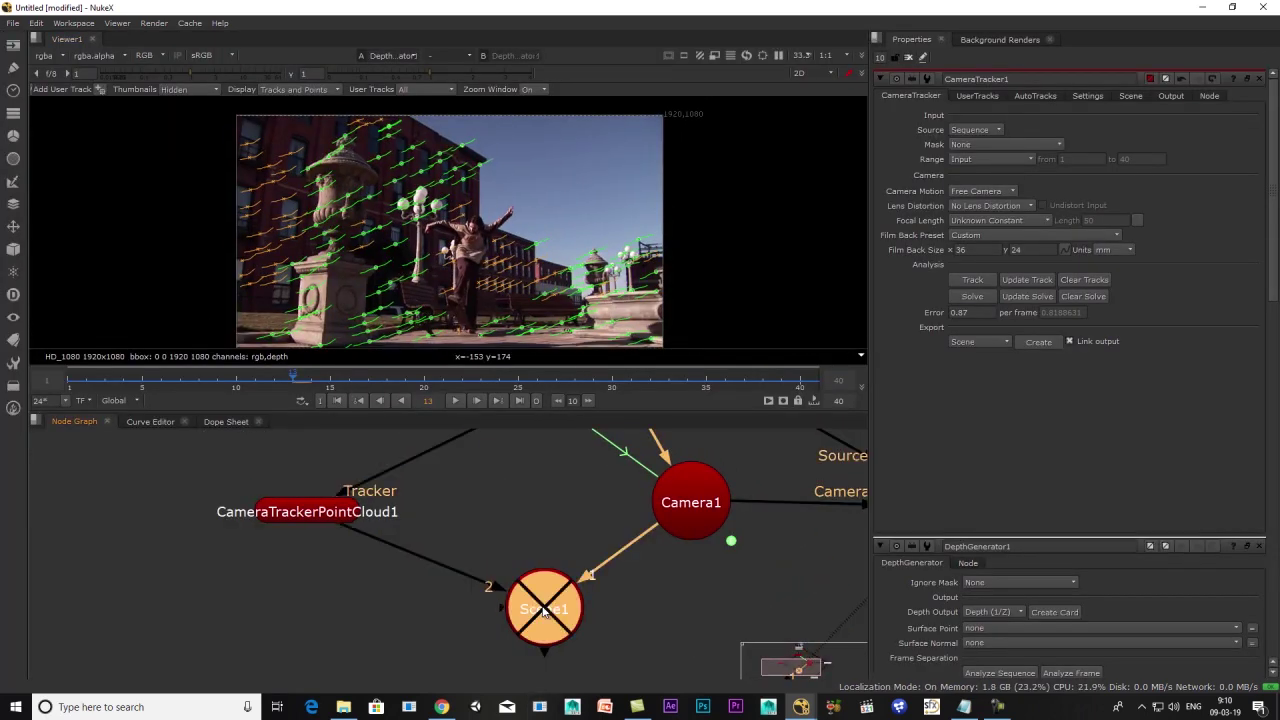
click(319, 511)
key(d)
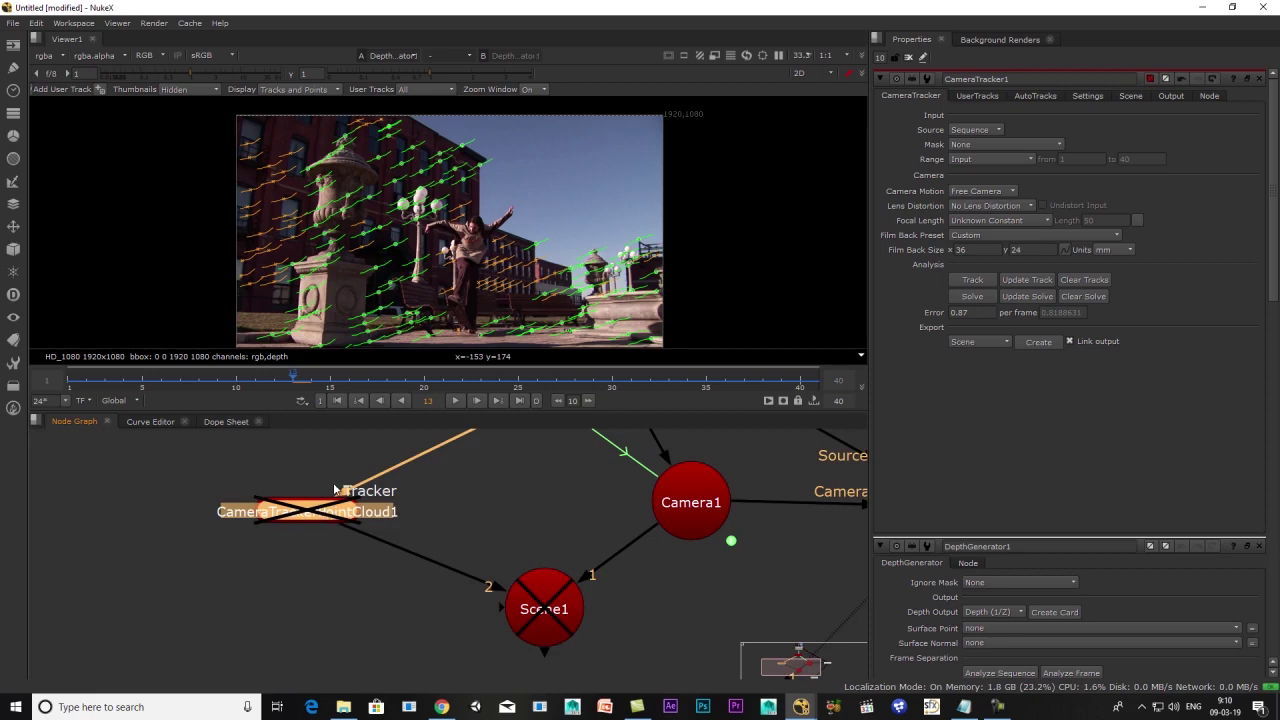
key(d)
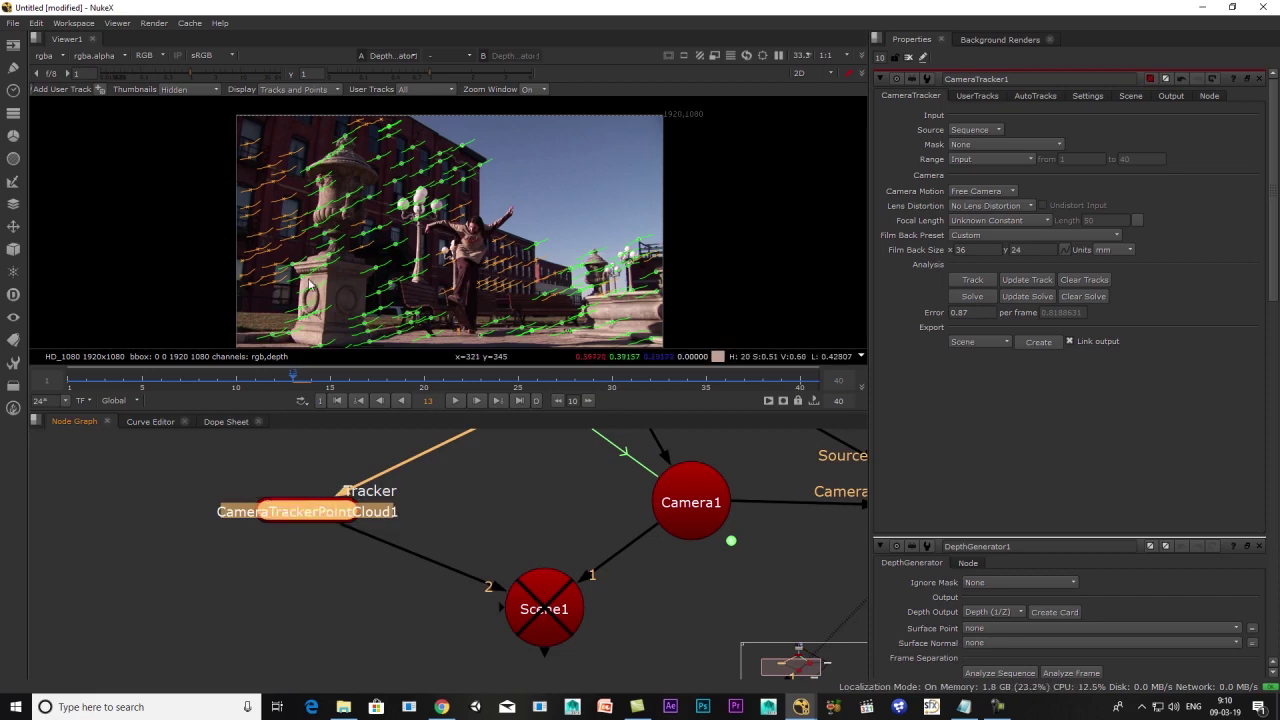
Step: Turn off the tracking overlay in the viewer and display the depth layer
key(o)
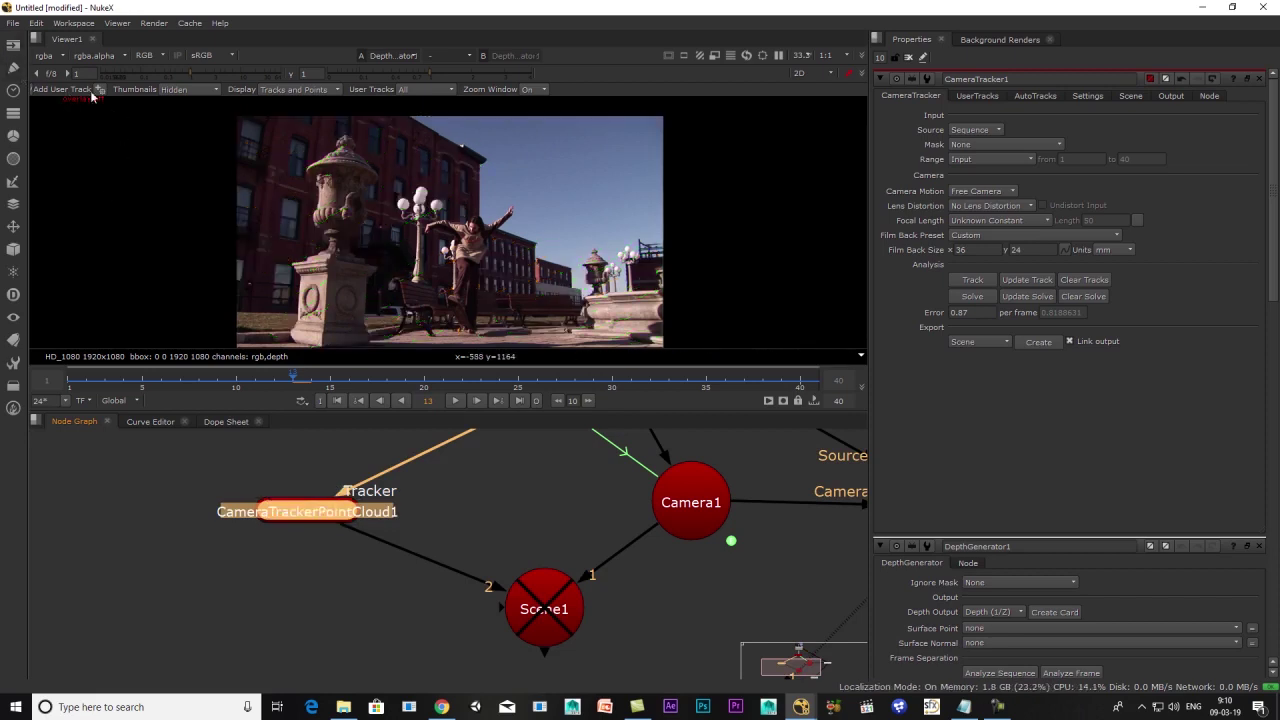
click(45, 56)
click(58, 120)
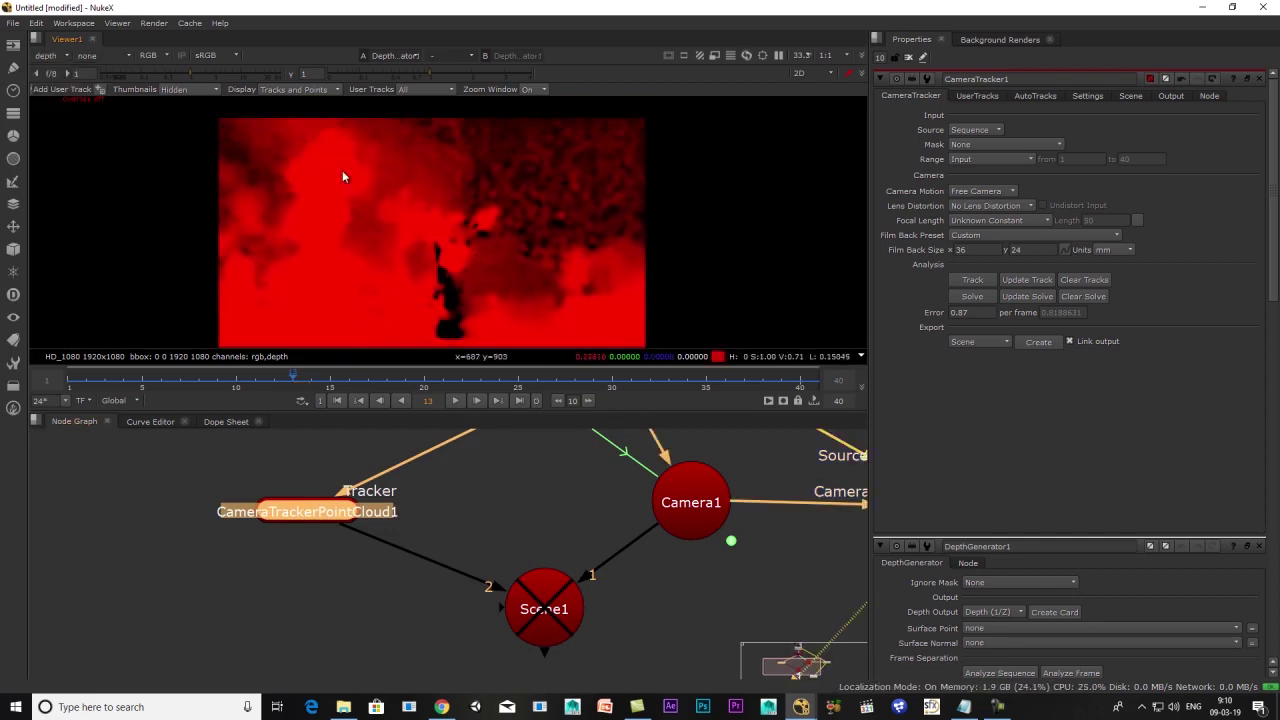
Step: Play back the depth pass in an enlarged viewer and examine an early frame up close
scroll(454, 265, down, 2)
key(space)
middle_drag(444, 351, 563, 205)
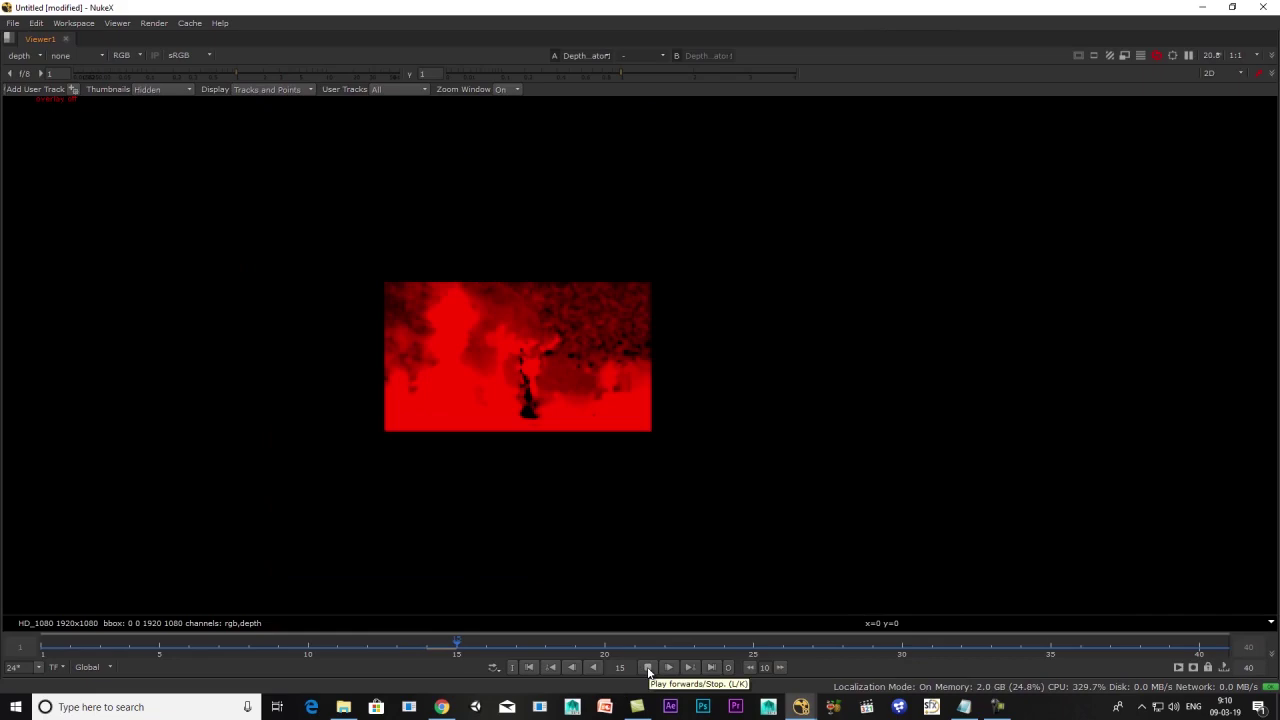
click(648, 668)
scroll(542, 415, up, 3)
click(187, 648)
middle_drag(364, 339, 390, 340)
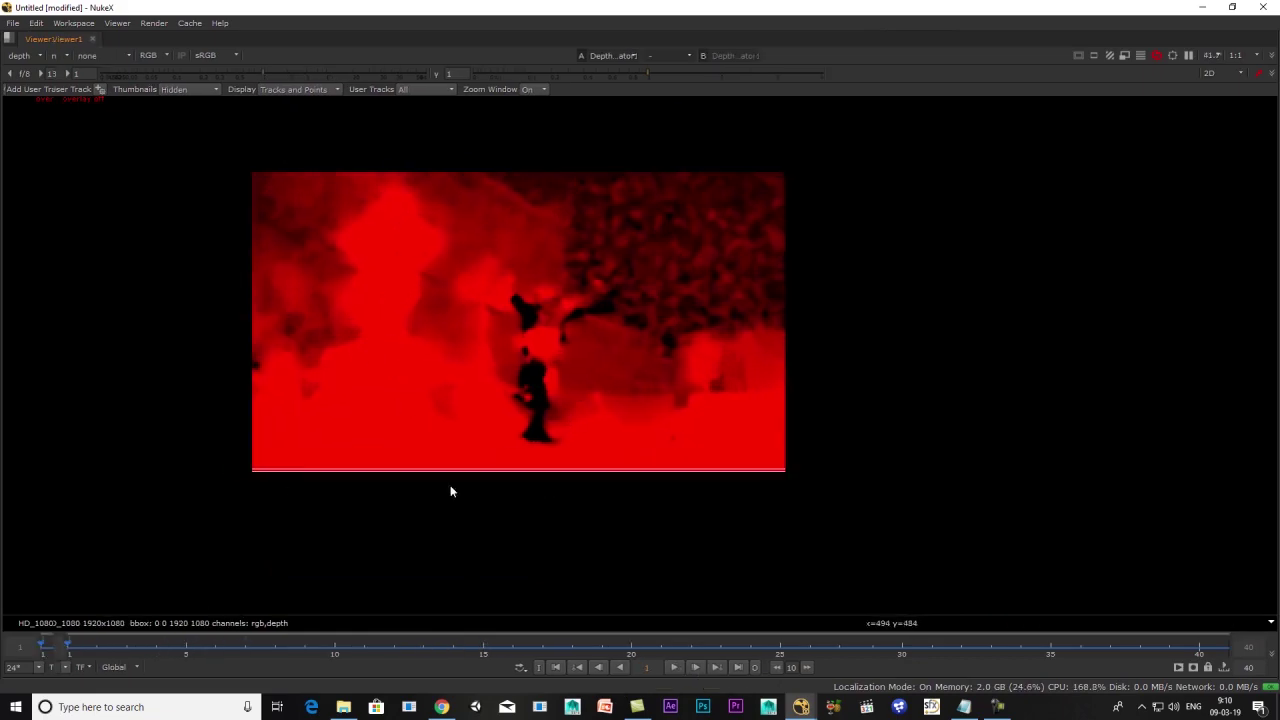
Step: Calculate DepthGenerator1's frame separation by running Analyze Sequence followed by Analyze Frame
key(space)
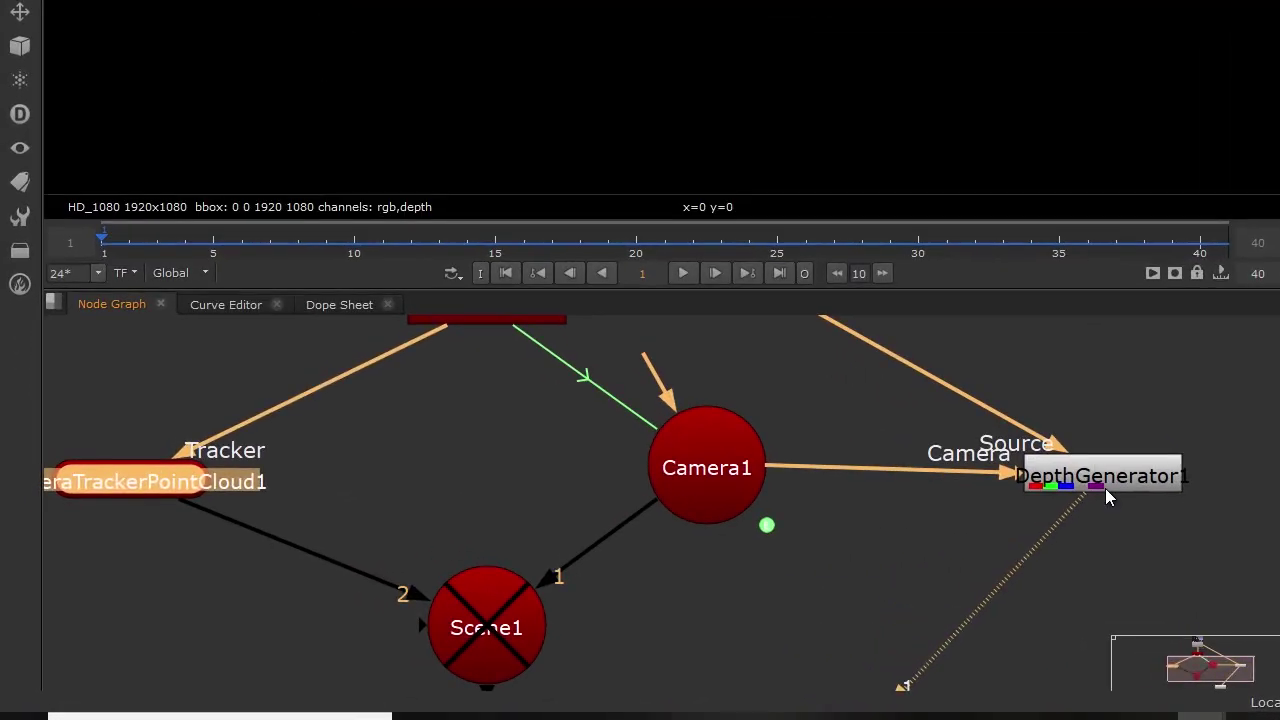
click(1105, 492)
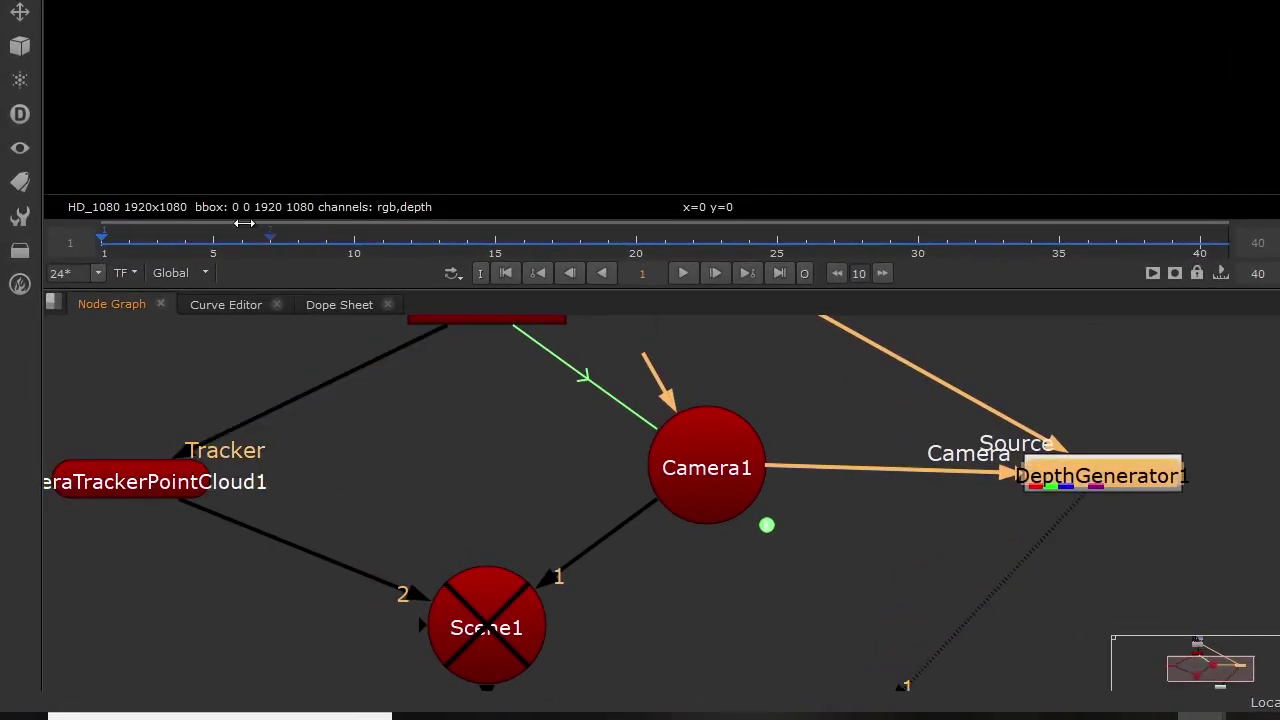
scroll(859, 50, down, 2)
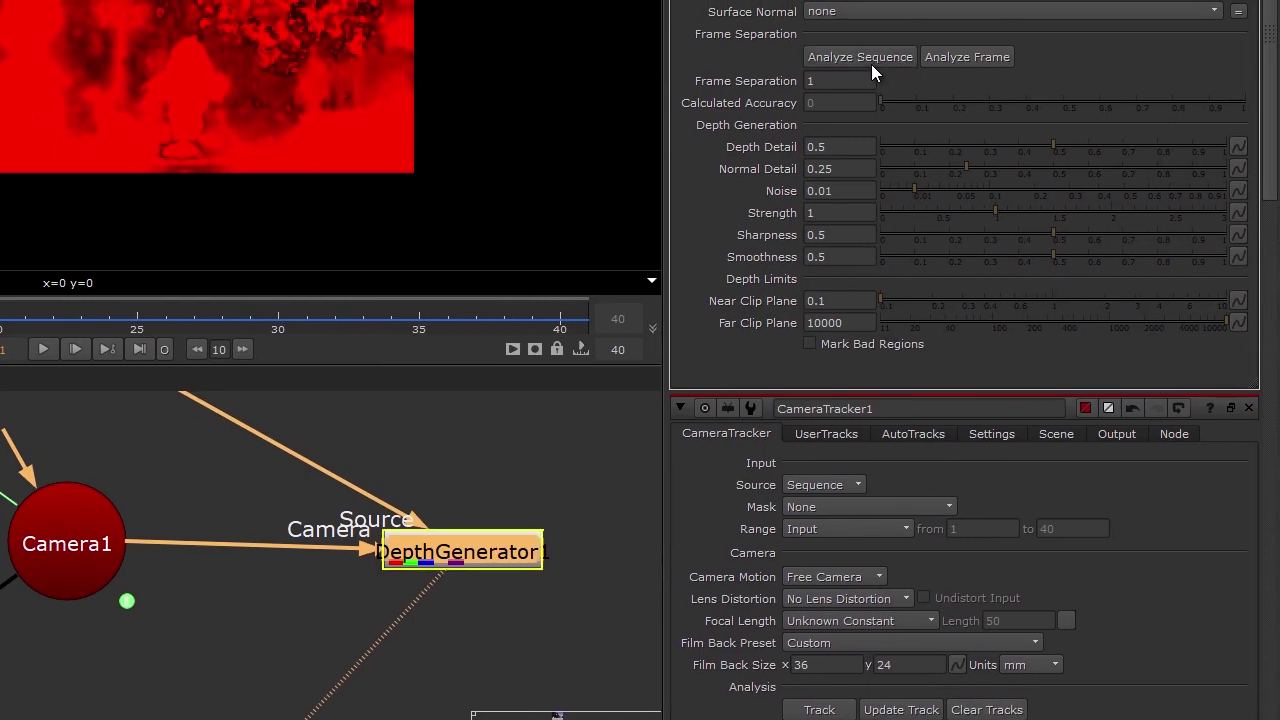
click(866, 58)
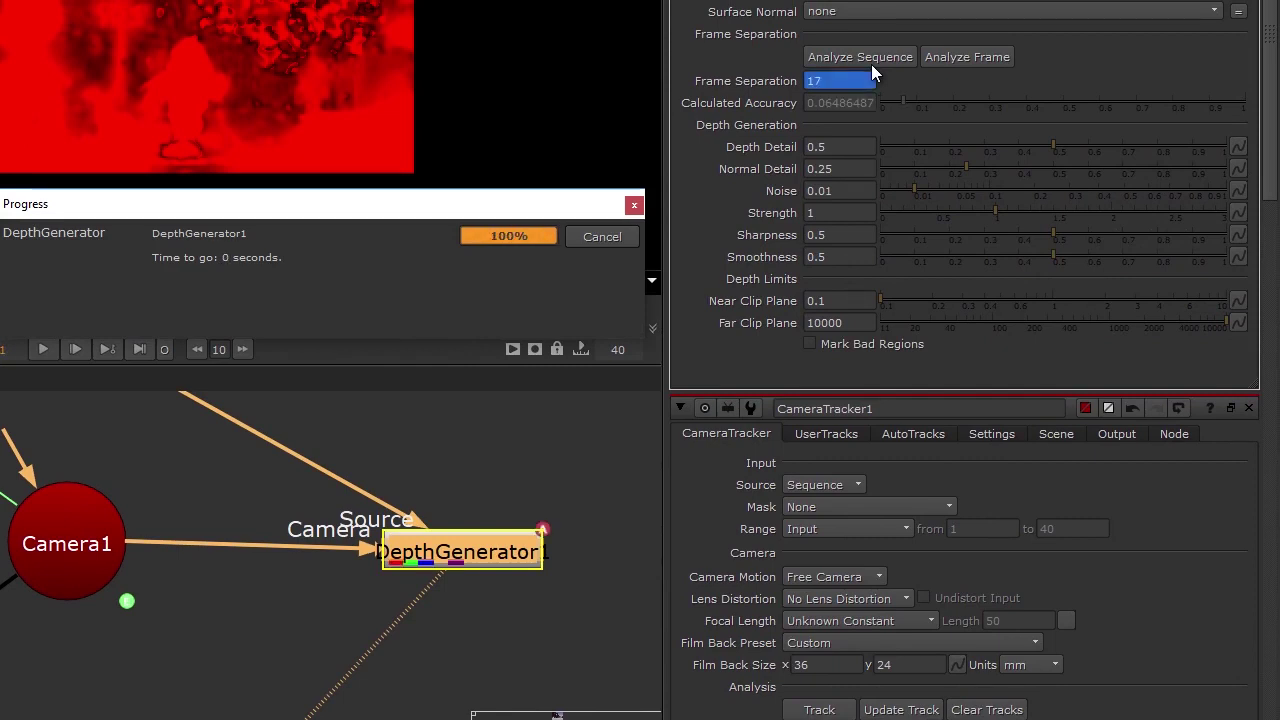
click(976, 58)
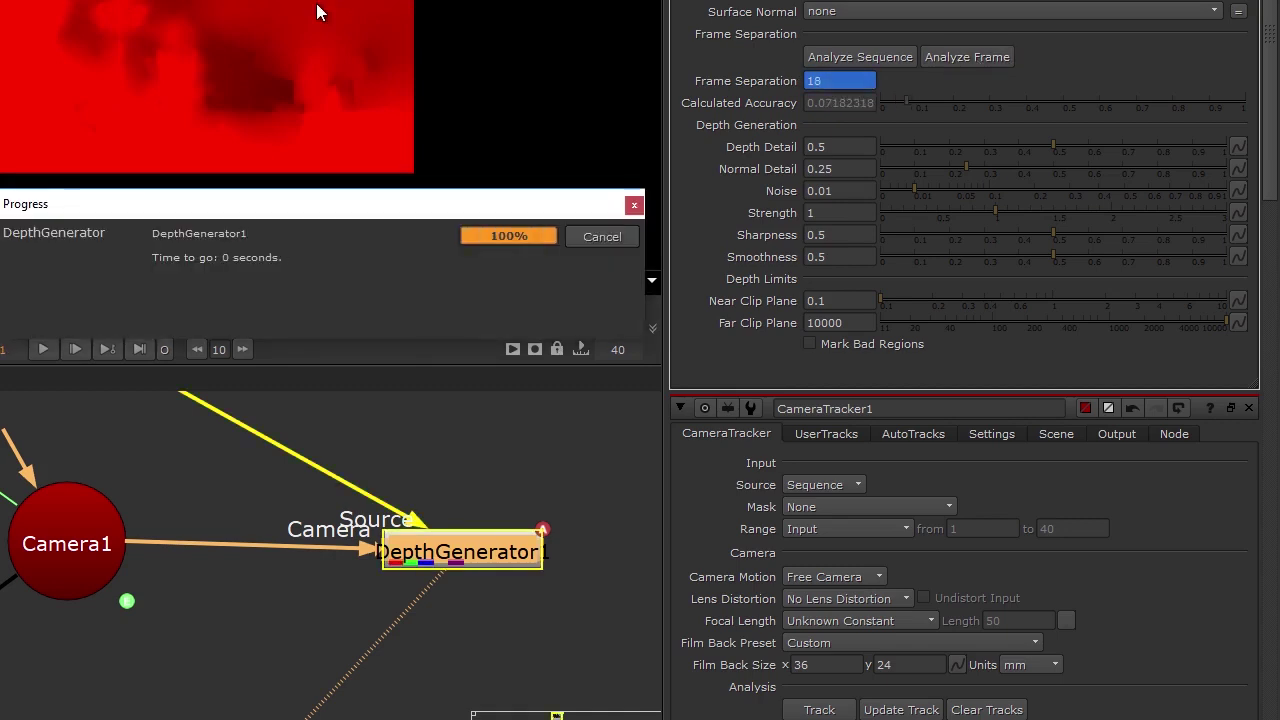
Step: Play the depth pass briefly, stop it, and set DepthGenerator1's Depth Detail to 1
click(43, 349)
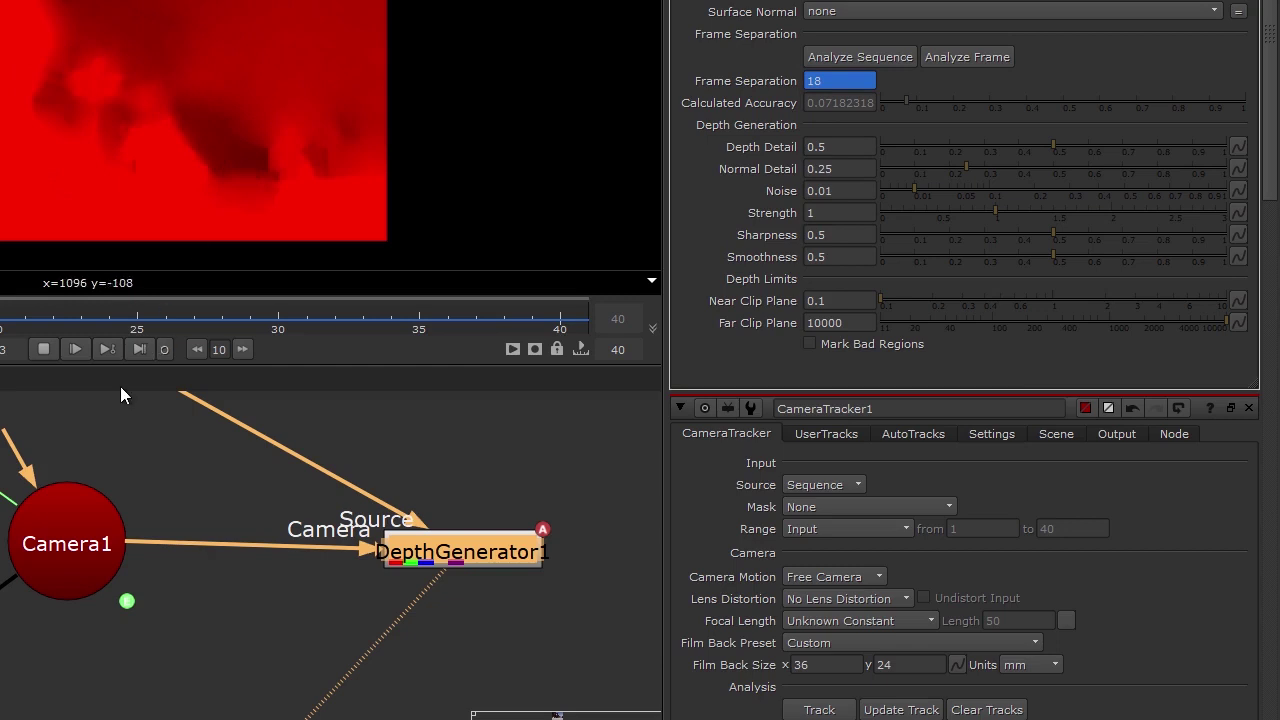
click(43, 349)
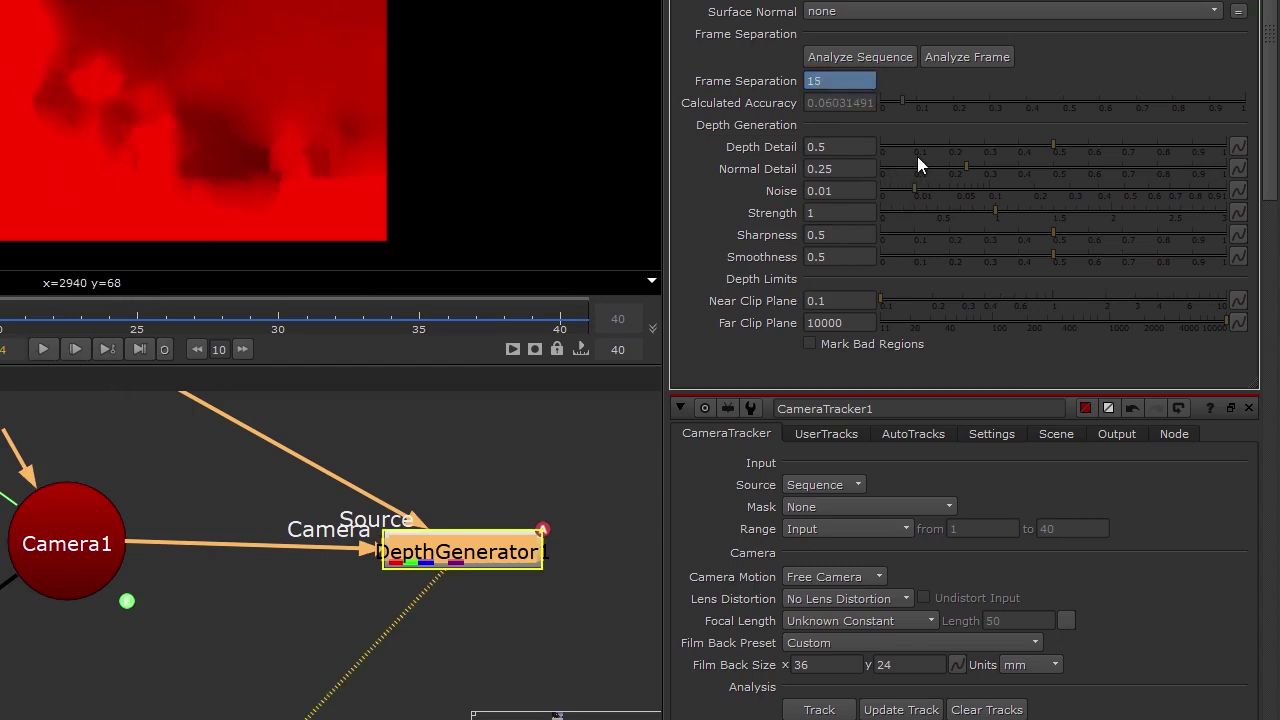
click(829, 148)
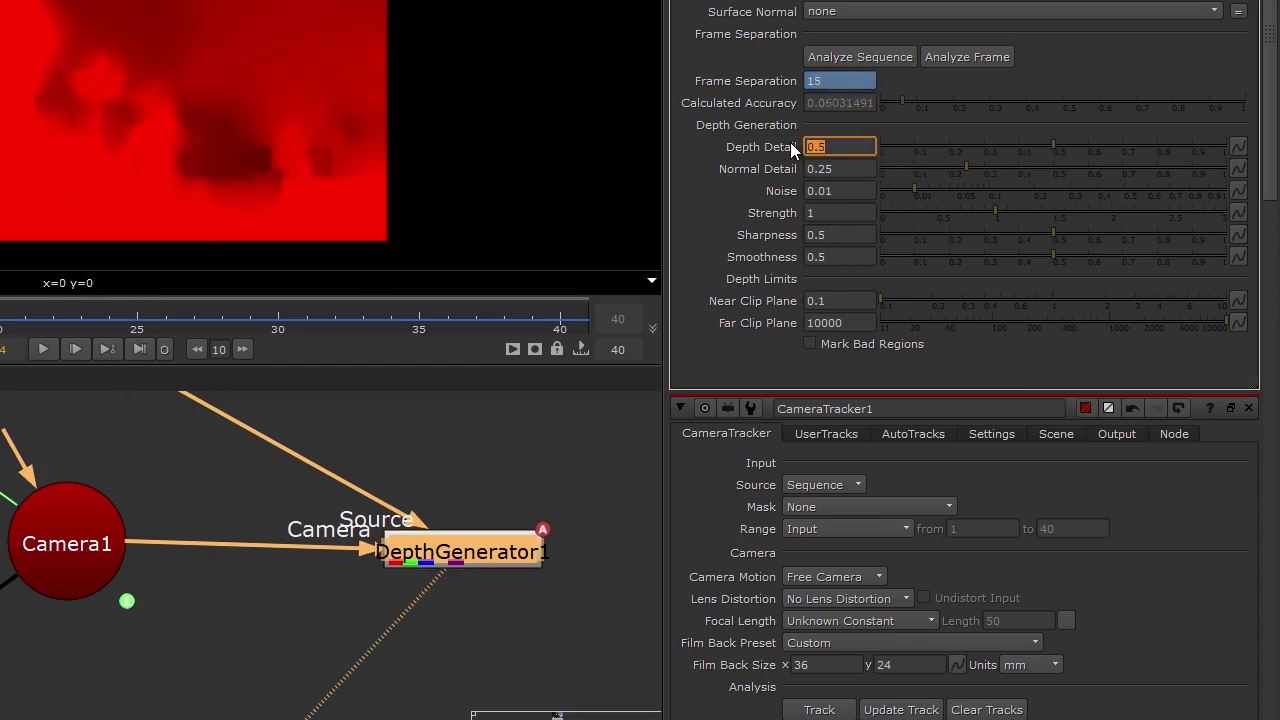
text(1)
key(Return)
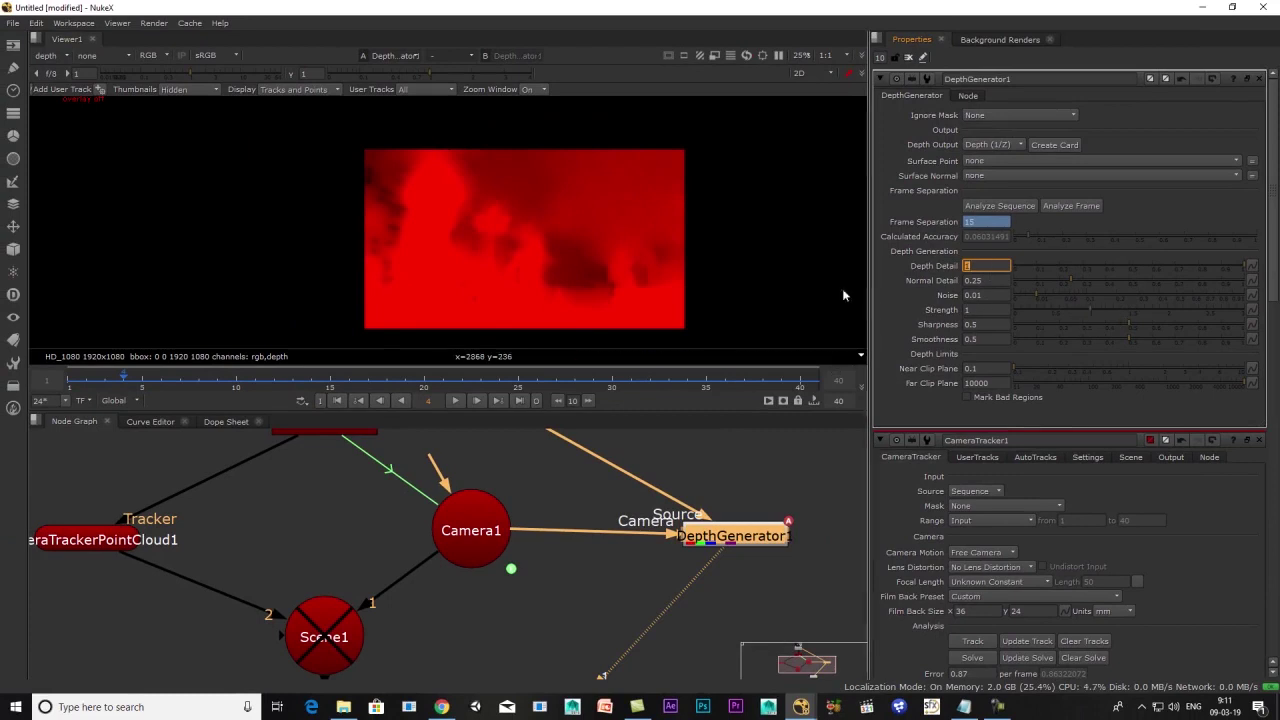
Step: Set DepthGenerator1's Smoothness to 1 and inspect the depth image up close
drag(984, 339, 908, 345)
key(Return)
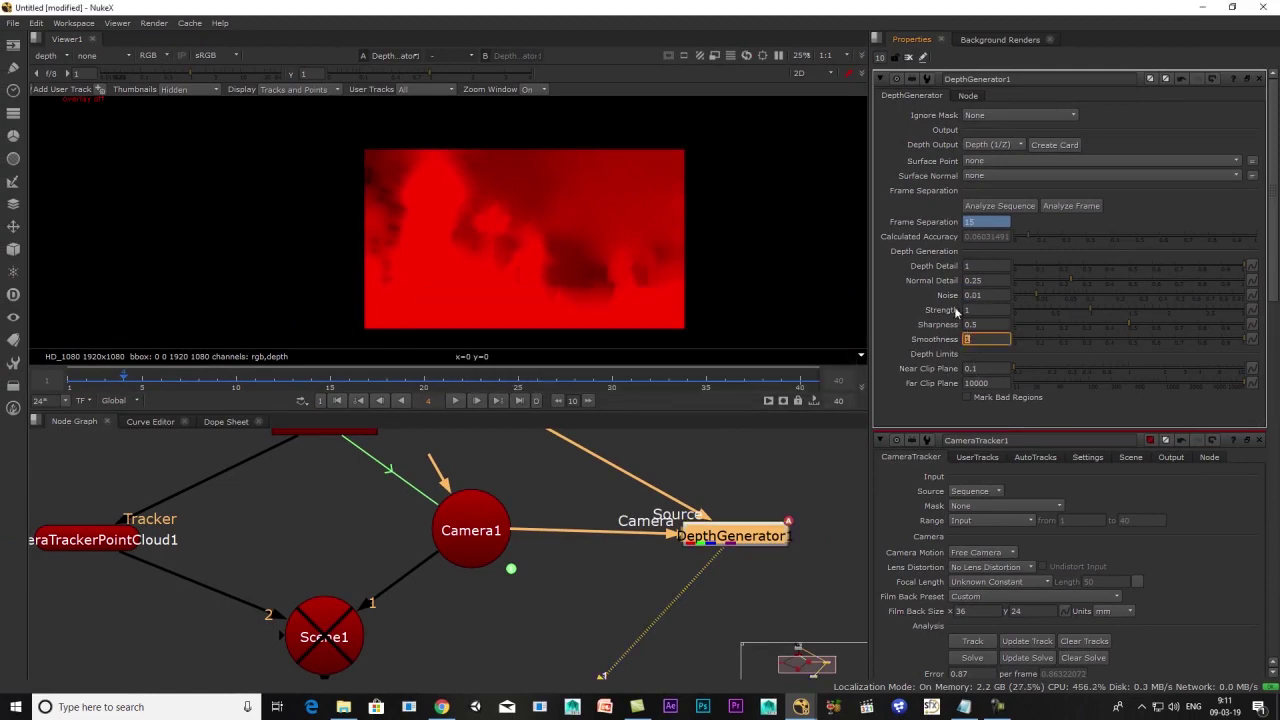
scroll(492, 244, up, 3)
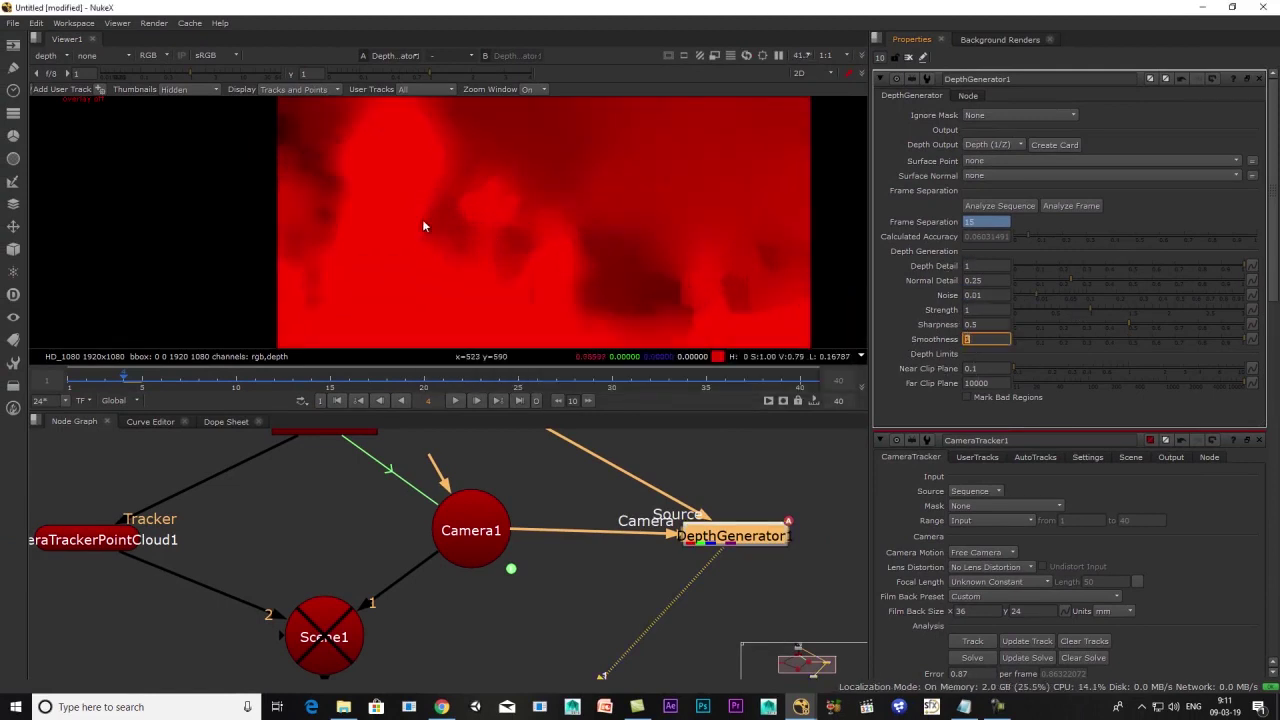
scroll(620, 290, down, 2)
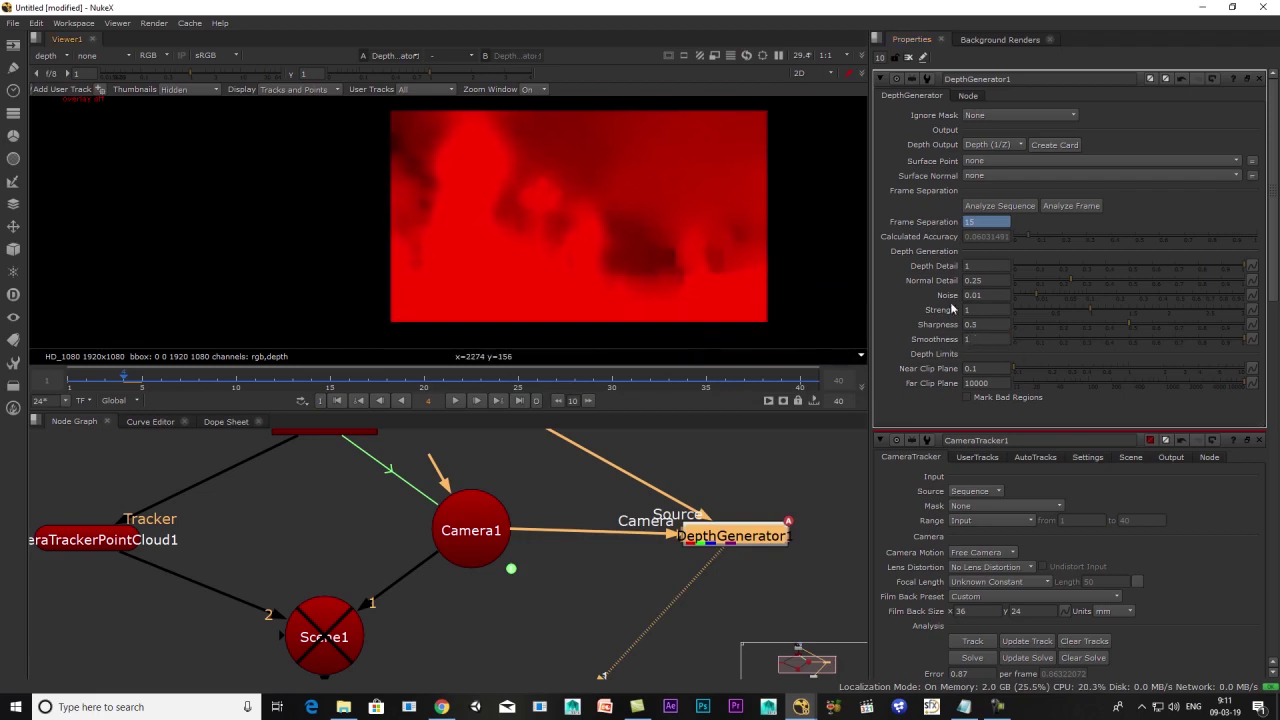
scroll(557, 264, down, 1)
middle_drag(590, 225, 535, 277)
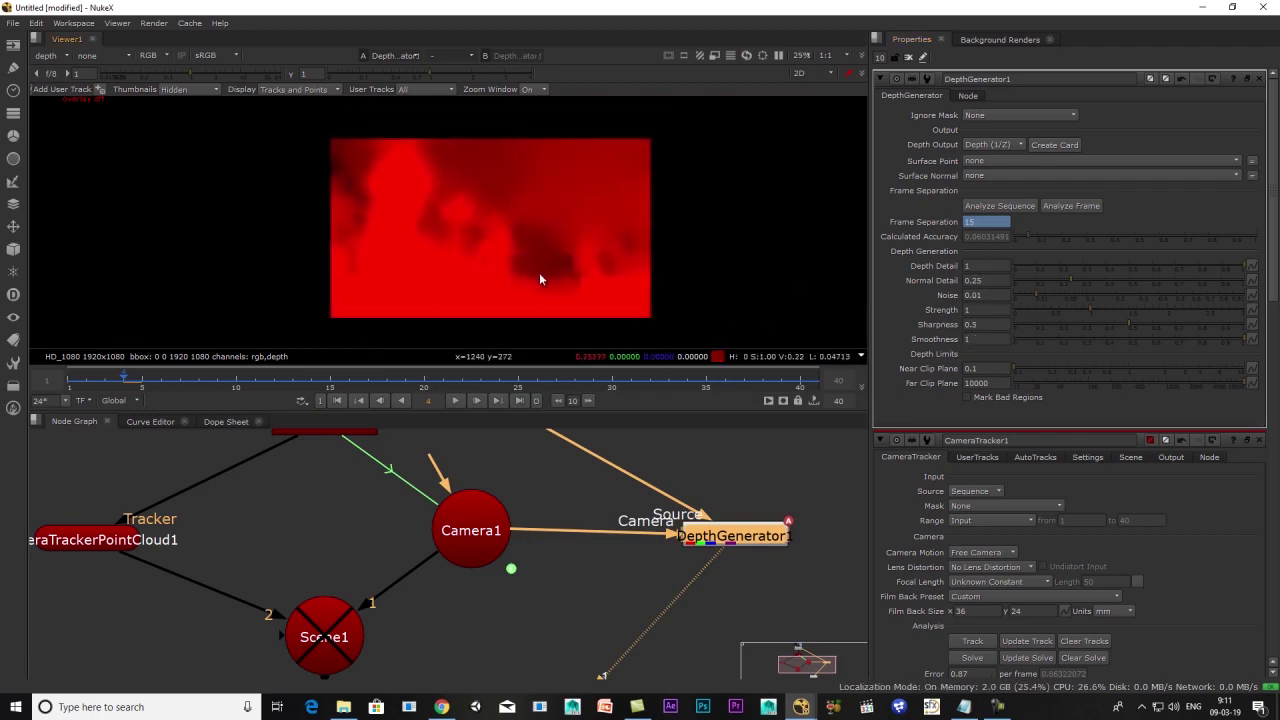
Step: Add a ZDefocus node between DepthGenerator1 and the Viewer, and place it just below DepthGenerator1
middle_drag(704, 571, 697, 532)
scroll(704, 550, down, 1)
key(Tab)
text(z)
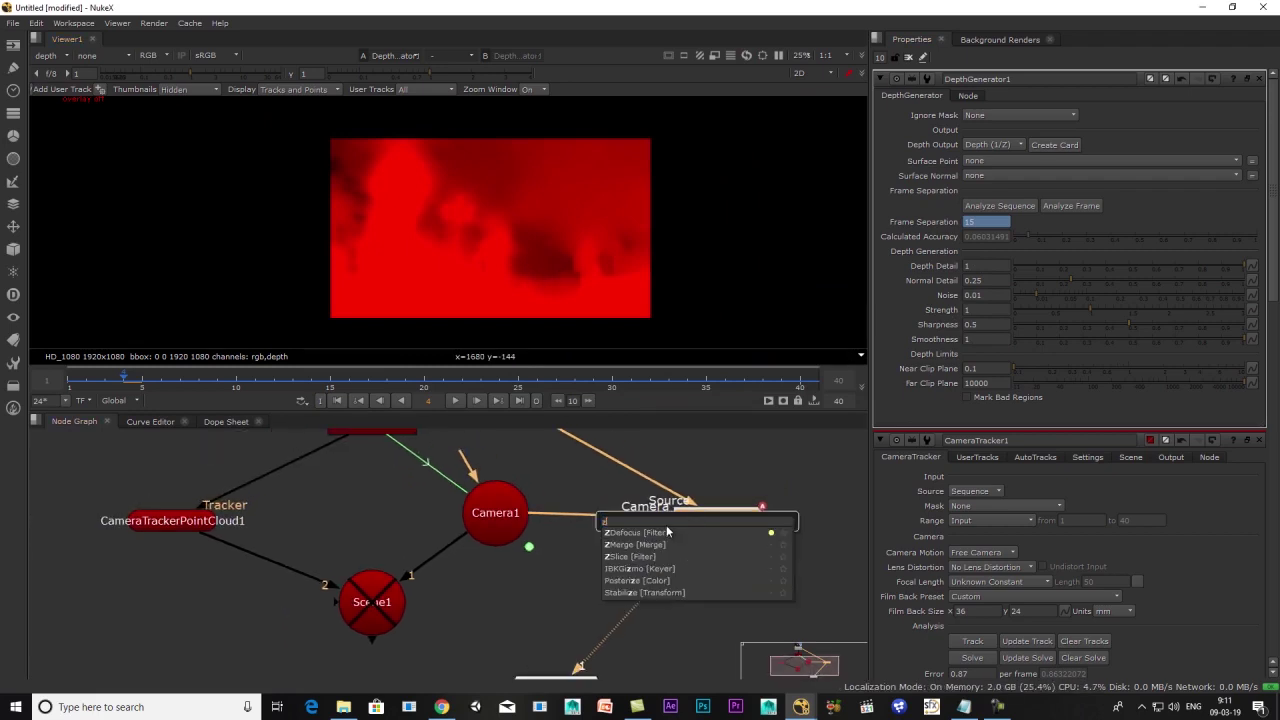
key(Return)
drag(735, 560, 689, 579)
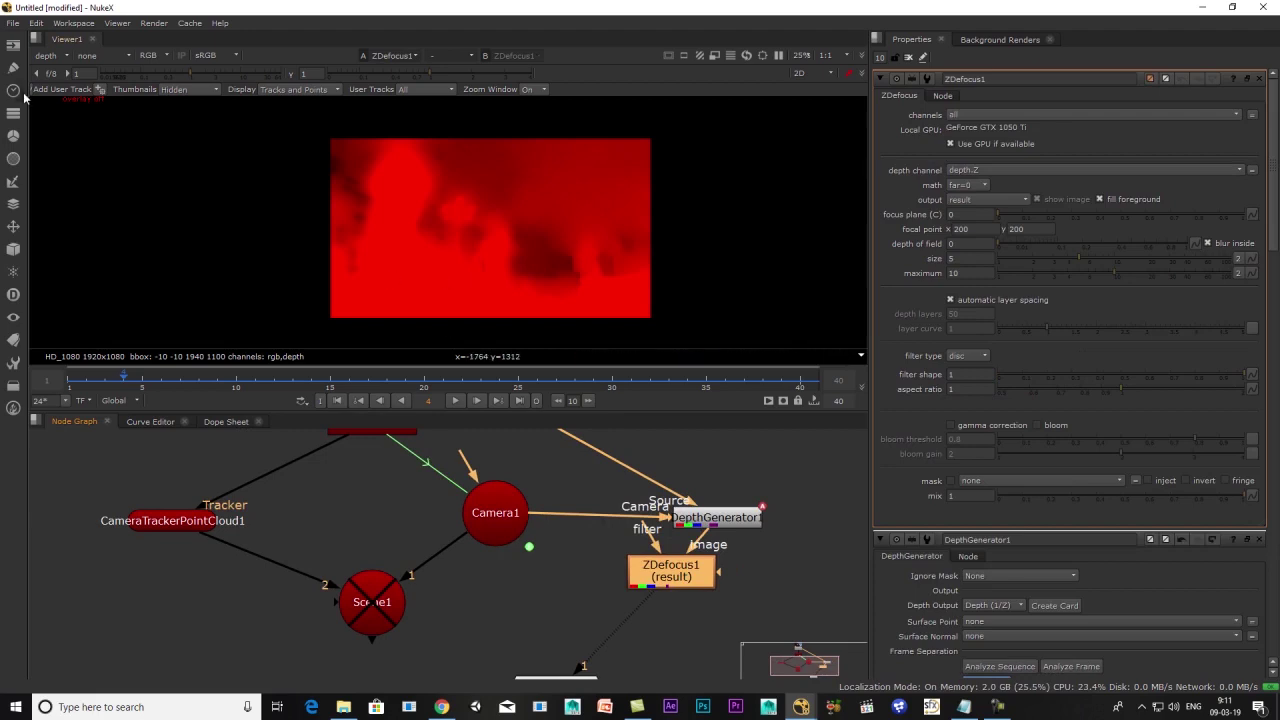
Step: Display the rgba layer in the viewer and inspect the defocused footage
click(47, 57)
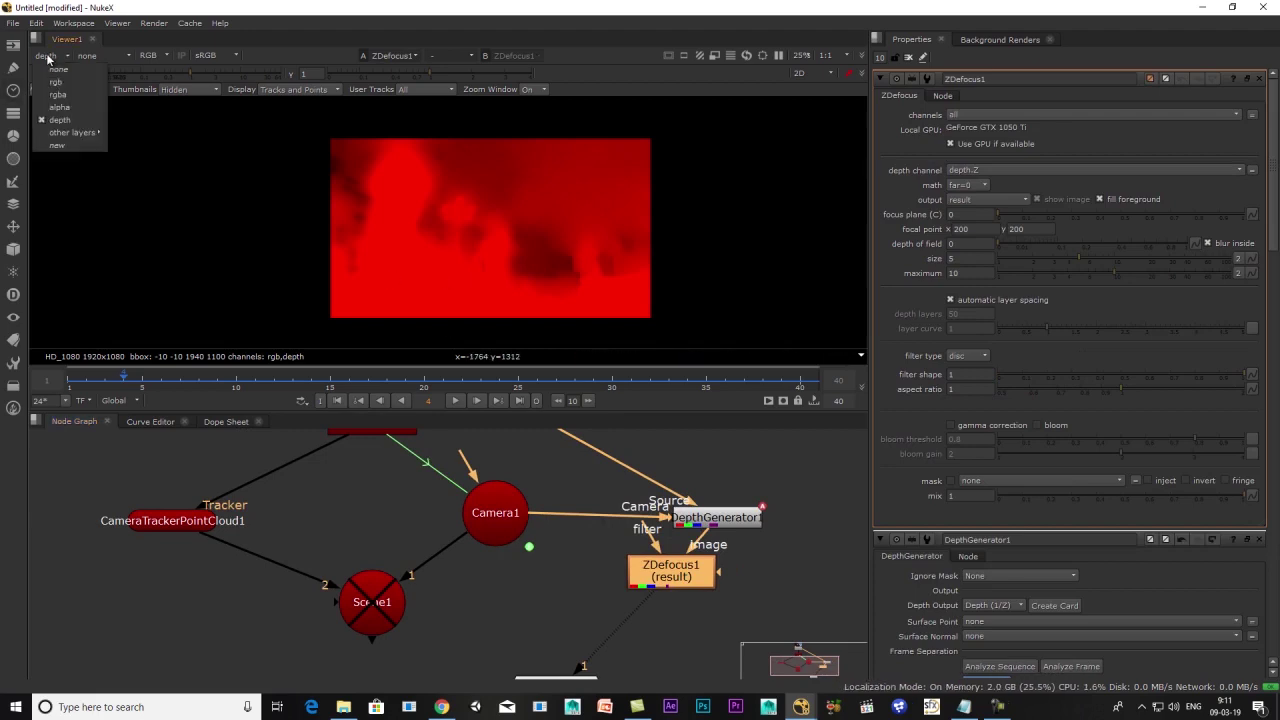
click(50, 95)
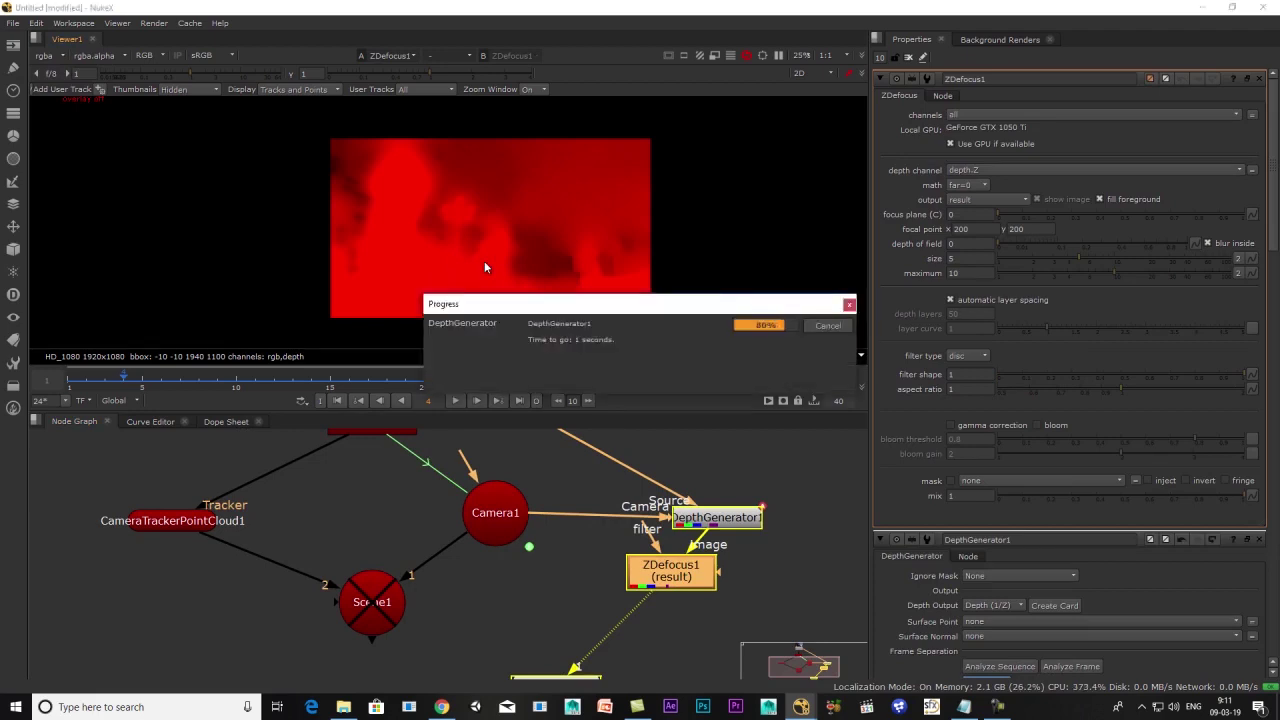
scroll(466, 282, up, 2)
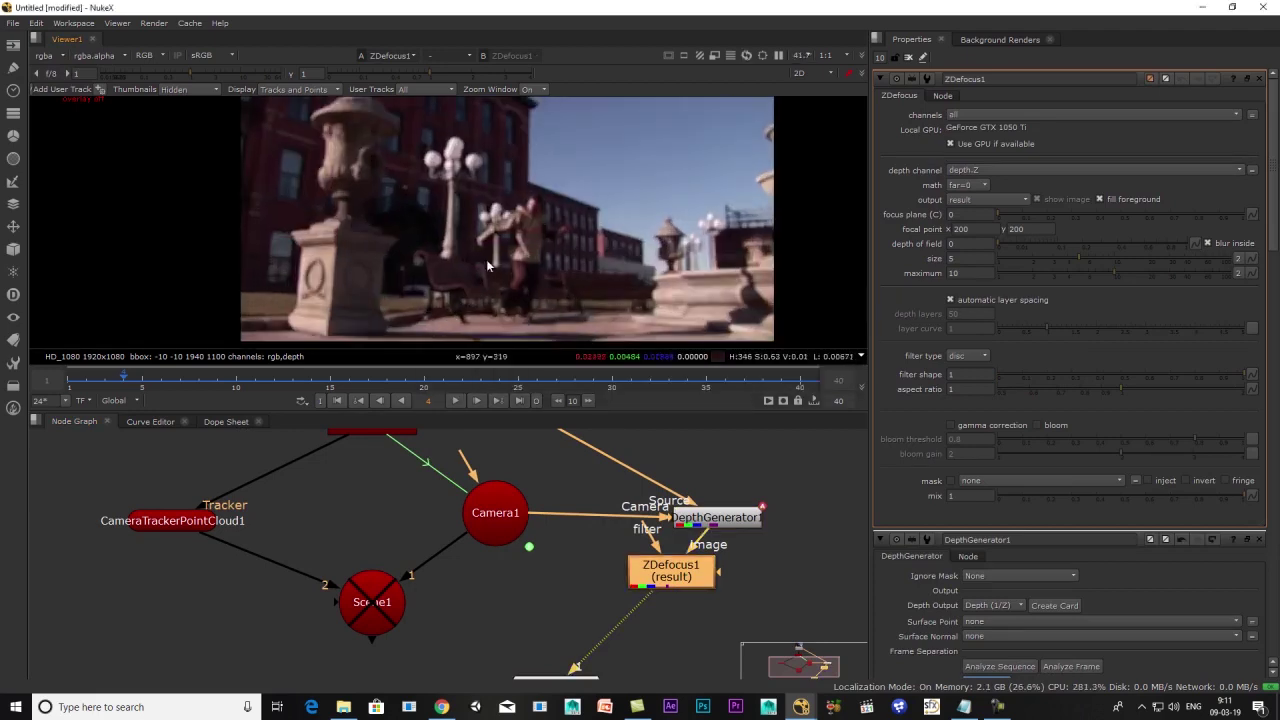
scroll(675, 605, down, 2)
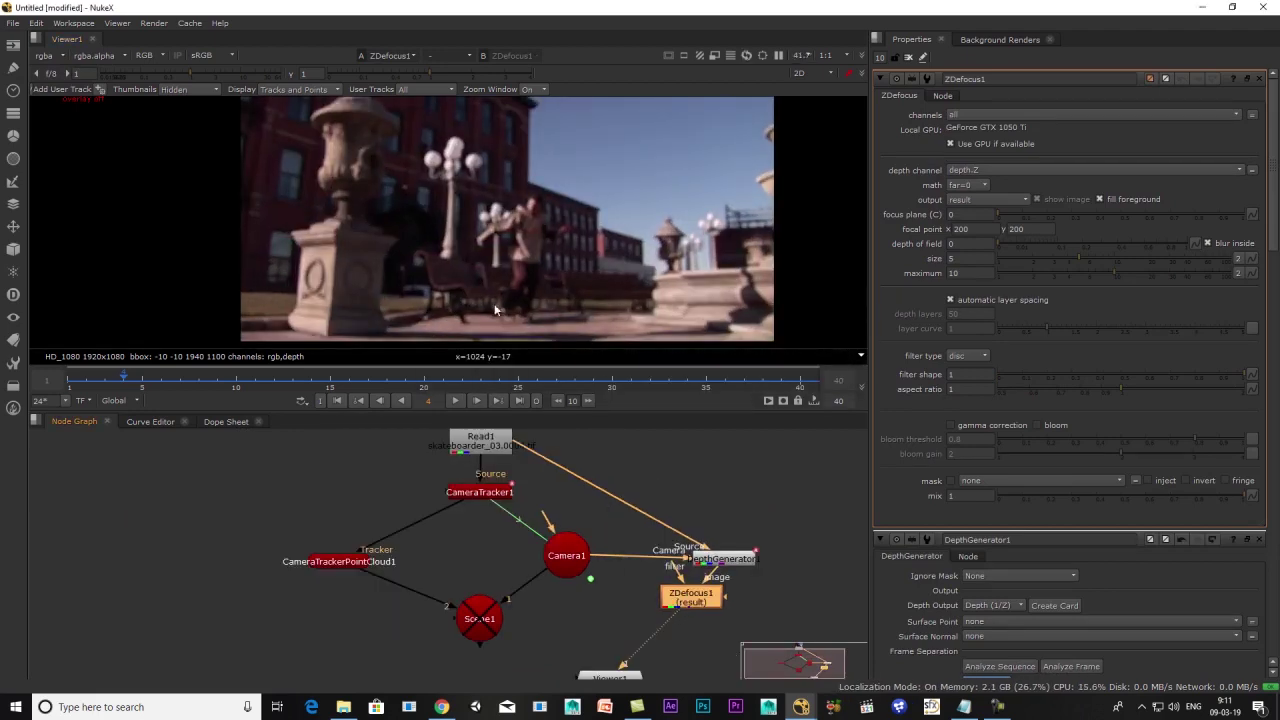
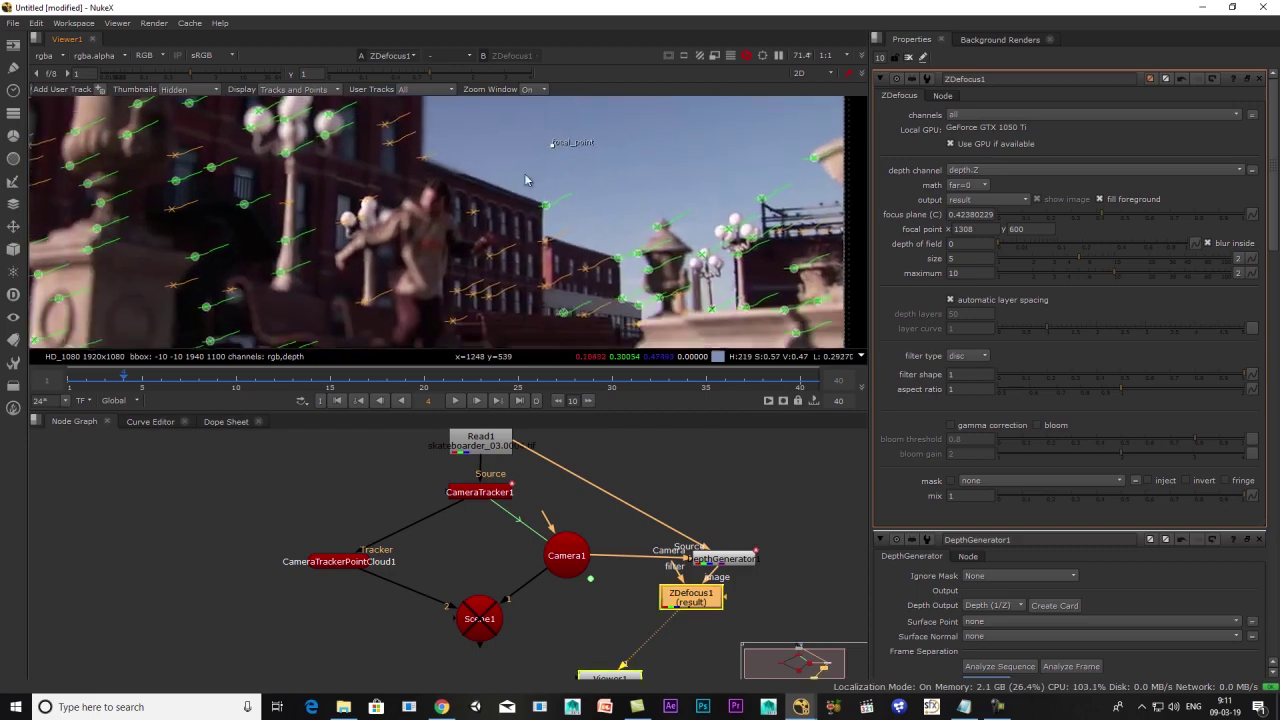
Step: Move ZDefocus1's focal point onto the skateboarder, at about x 1020, y 425
drag(551, 147, 425, 217)
key(space)
middle_drag(498, 322, 577, 240)
scroll(577, 240, up, 3)
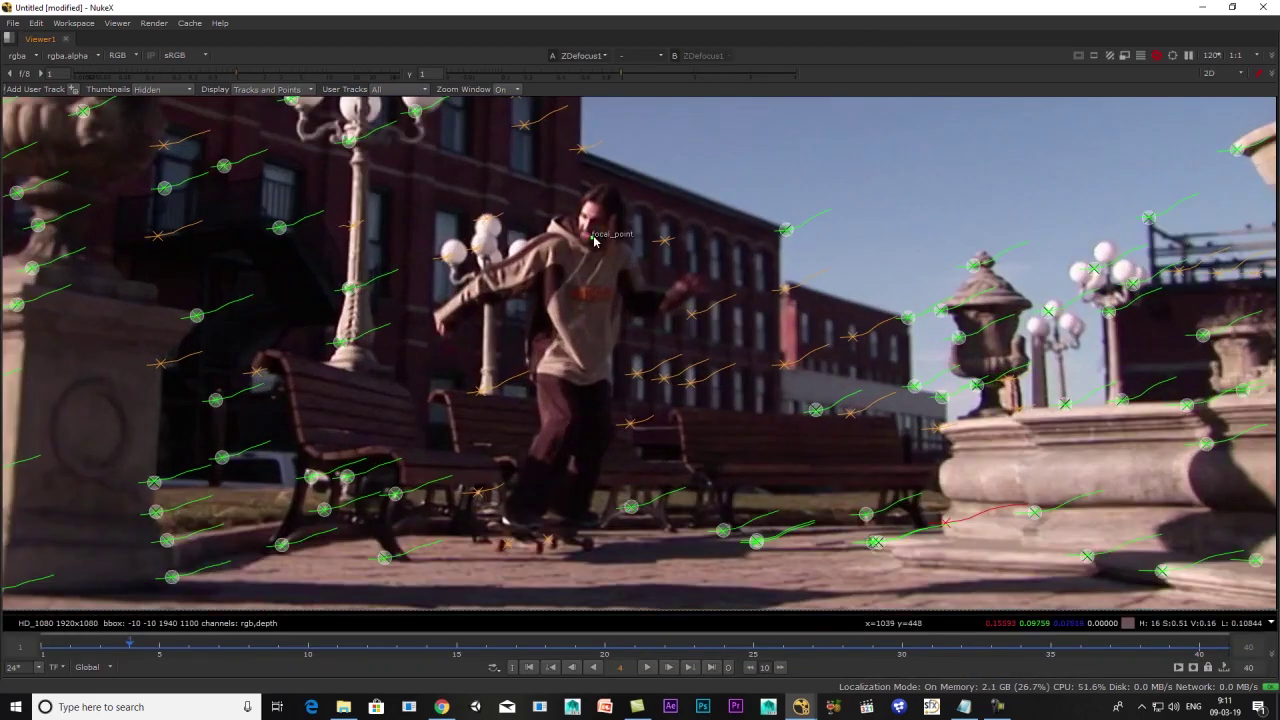
key(space)
scroll(488, 277, down, 4)
mouse_move(500, 180)
mouse_down()
mouse_move(572, 145)
mouse_move(497, 187)
mouse_up()
scroll(484, 204, up, 2)
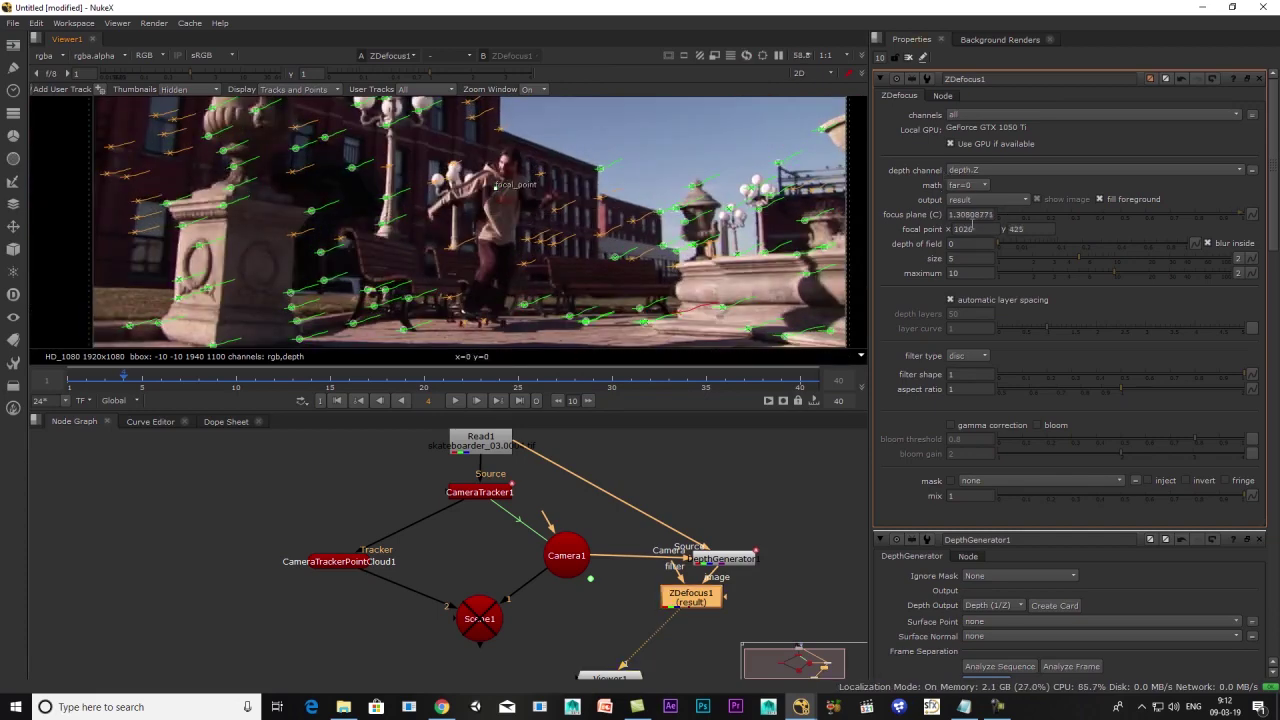
Step: Set ZDefocus1's output to focal plane setup and move the focal point into the sky above the fountain urn
click(988, 199)
click(990, 214)
scroll(538, 171, up, 2)
mouse_move(489, 197)
mouse_down()
mouse_move(499, 172)
mouse_move(620, 139)
mouse_up()
scroll(621, 138, down, 2)
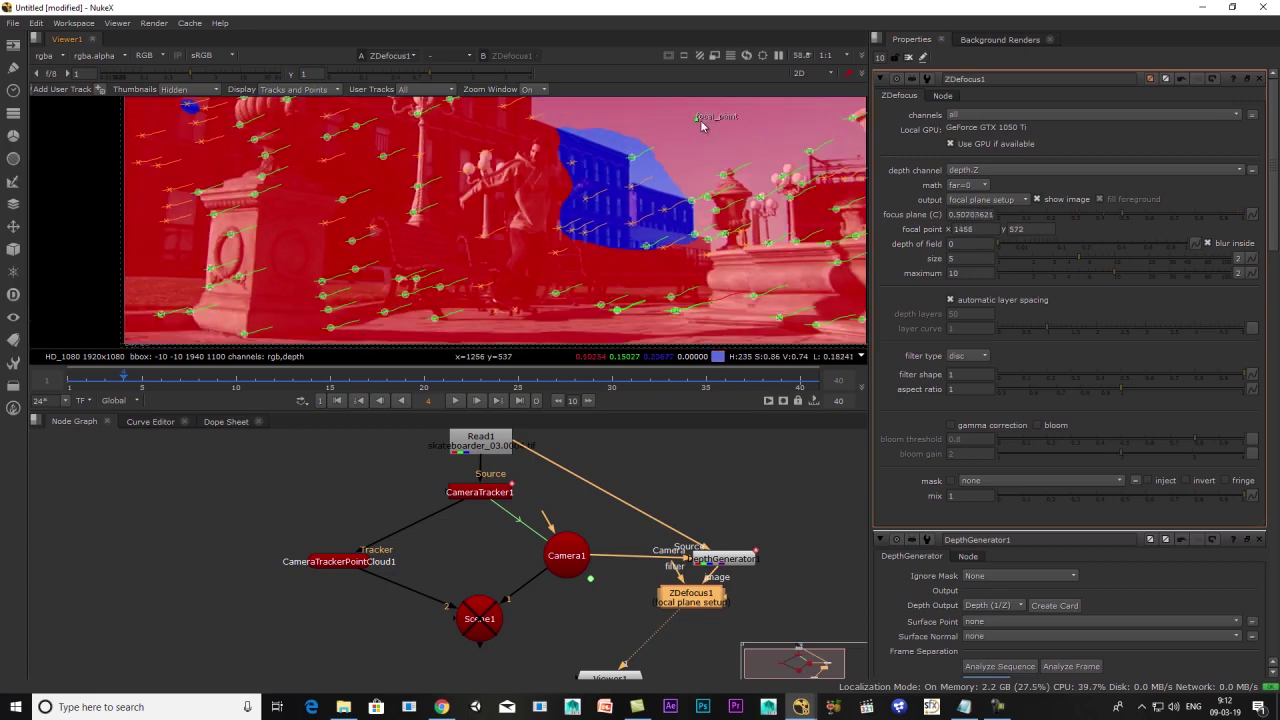
drag(701, 126, 721, 134)
scroll(720, 189, down, 3)
middle_drag(720, 190, 686, 224)
key(space)
middle_drag(698, 306, 797, 126)
scroll(755, 258, up, 4)
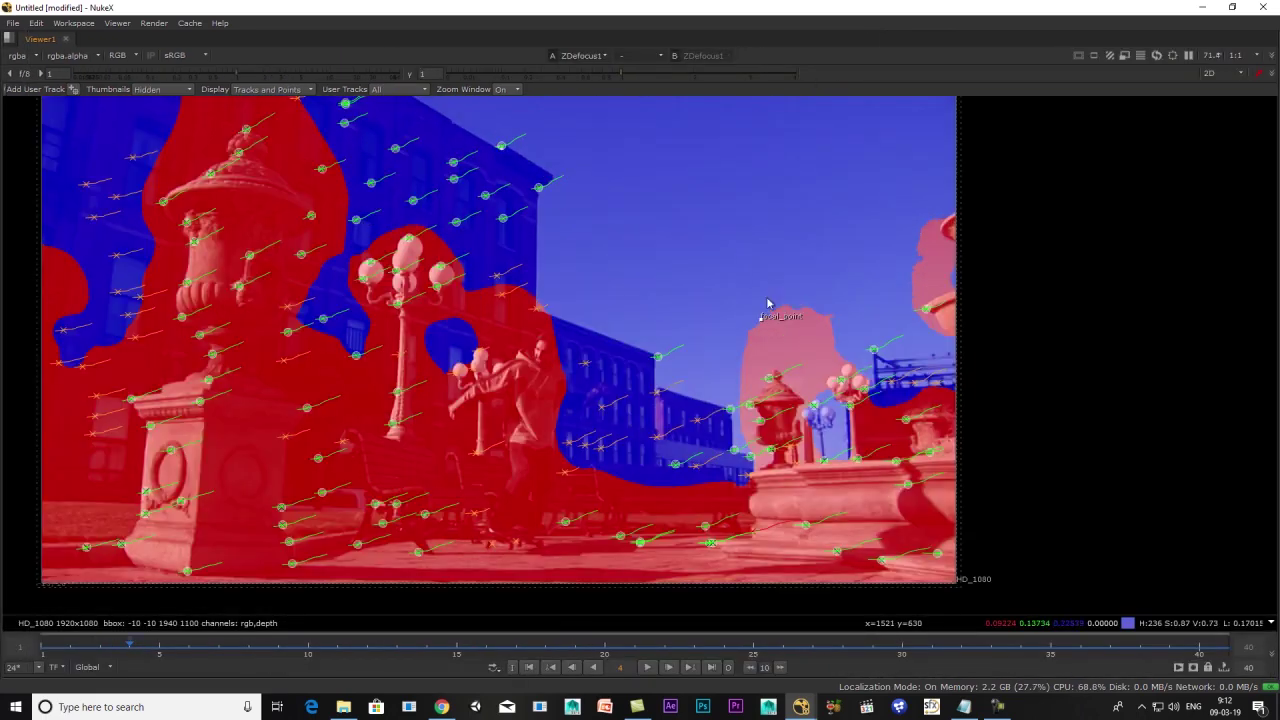
Step: Move the focal point across to the large foreground urn and back to the skateboarder, at about x 1051, y 471
mouse_move(765, 320)
mouse_down()
mouse_move(649, 280)
mouse_move(290, 225)
mouse_up()
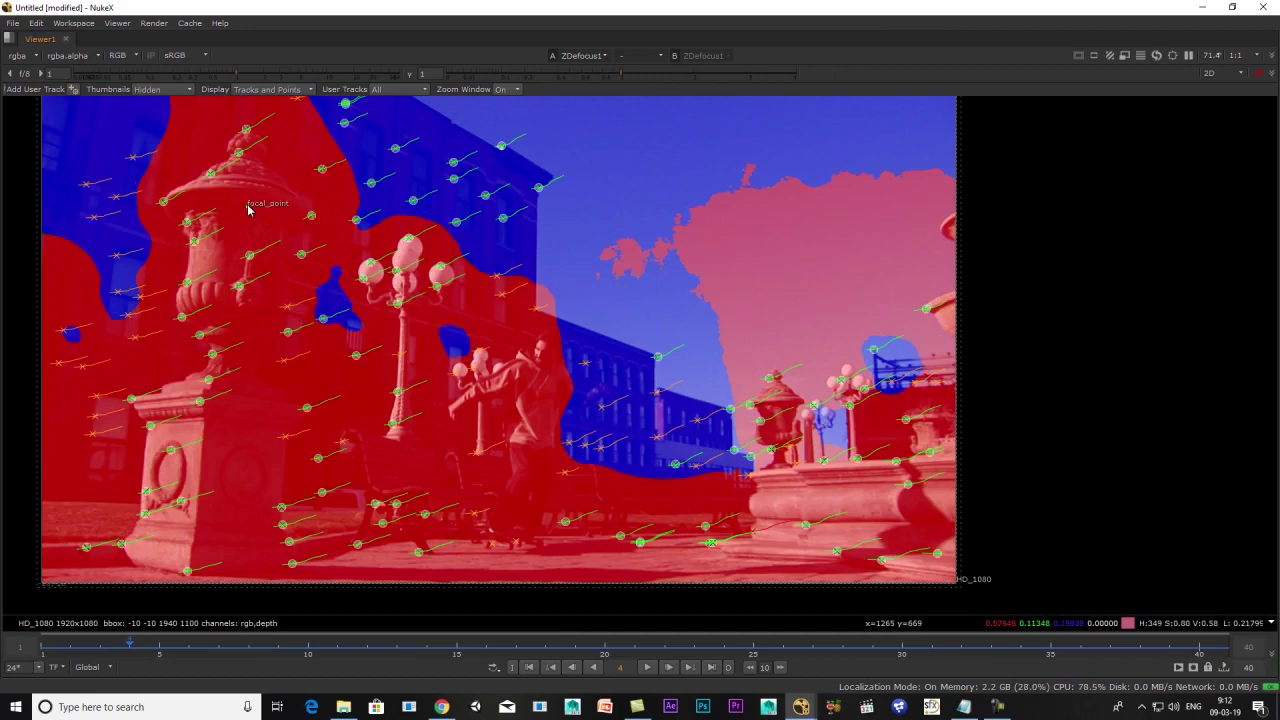
middle_drag(248, 208, 306, 191)
drag(306, 191, 578, 358)
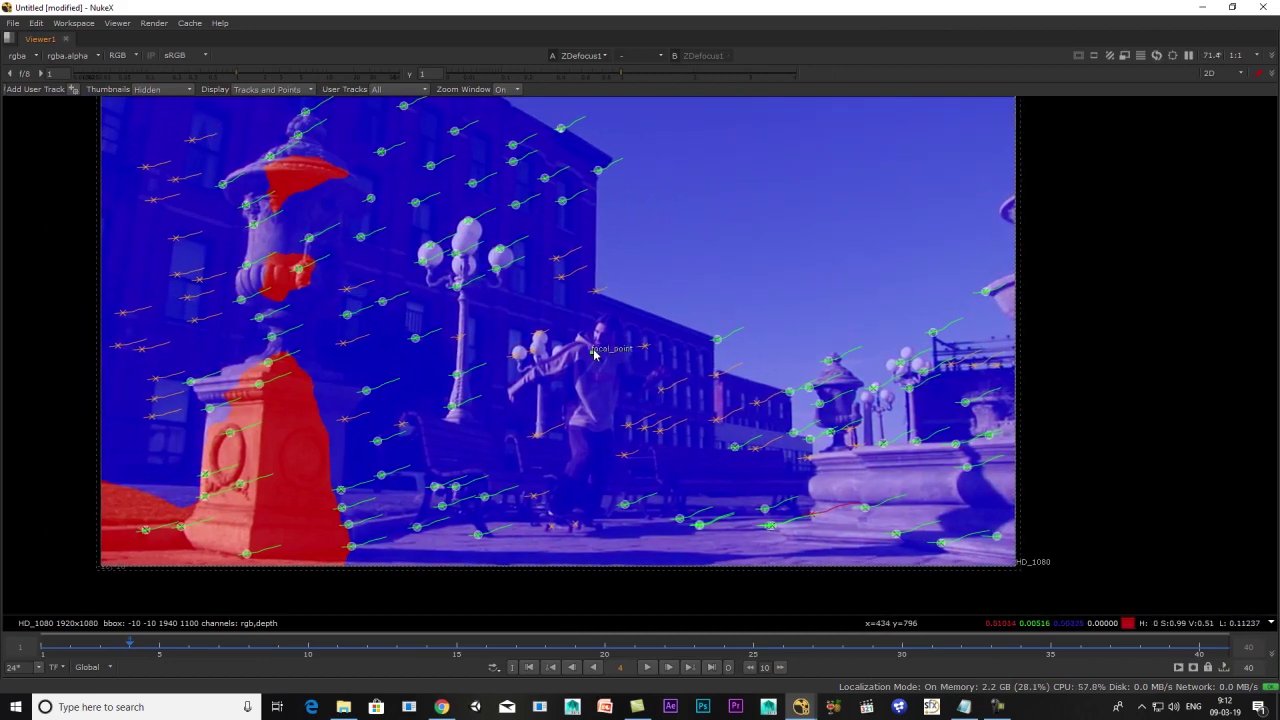
scroll(593, 354, down, 5)
scroll(620, 292, up, 7)
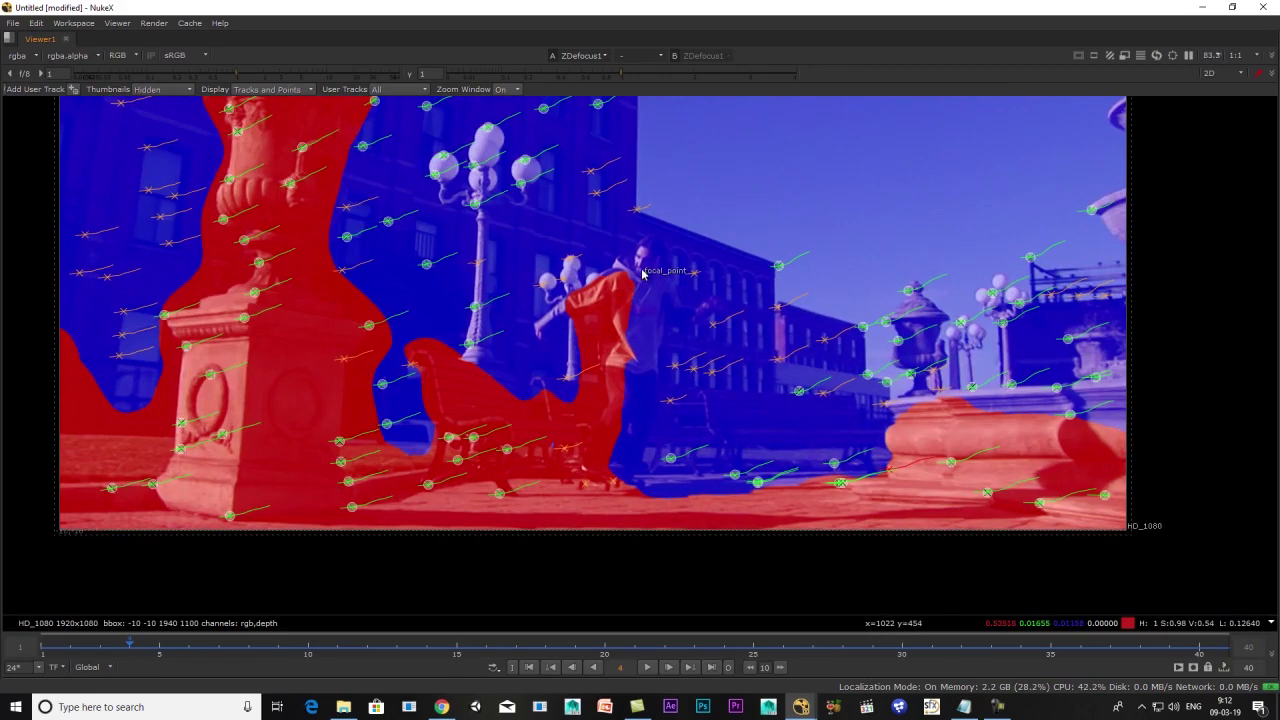
key(space)
key(f)
middle_drag(541, 244, 441, 317)
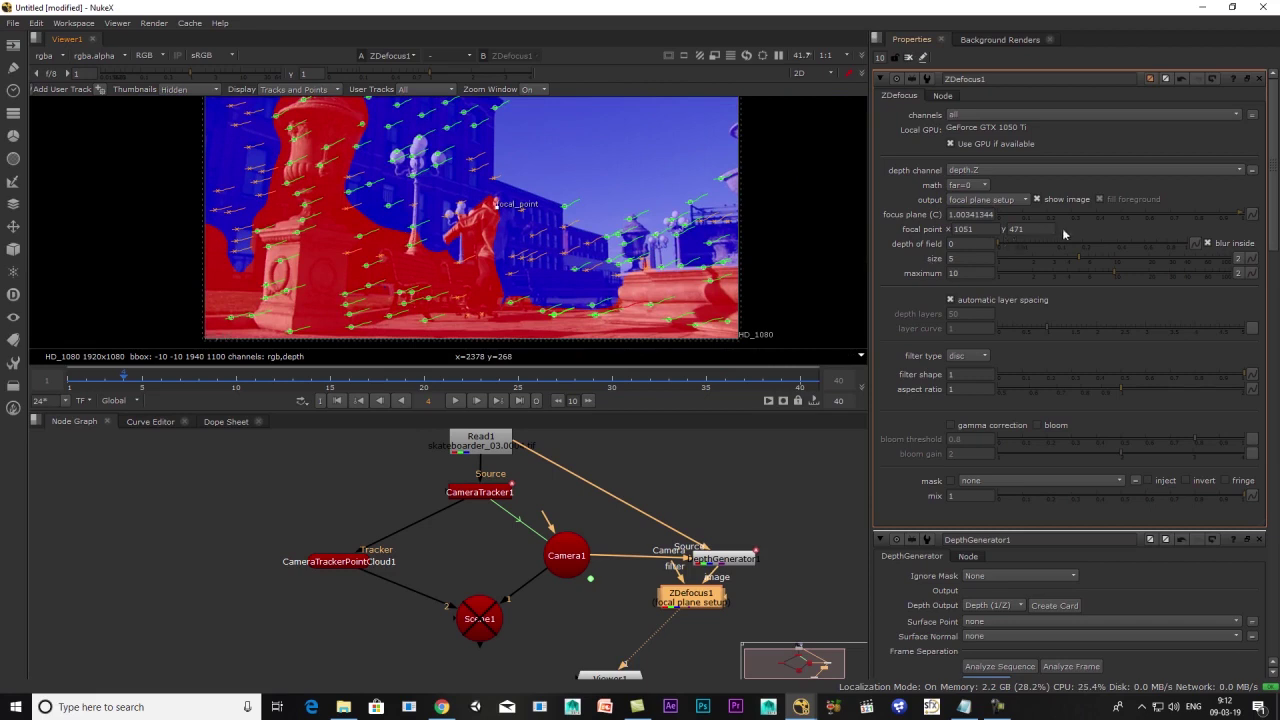
Step: Set ZDefocus1's depth of field to about 0.52 and place the focal point on the skateboarder's torso, near x 1018, y 370
click(1004, 242)
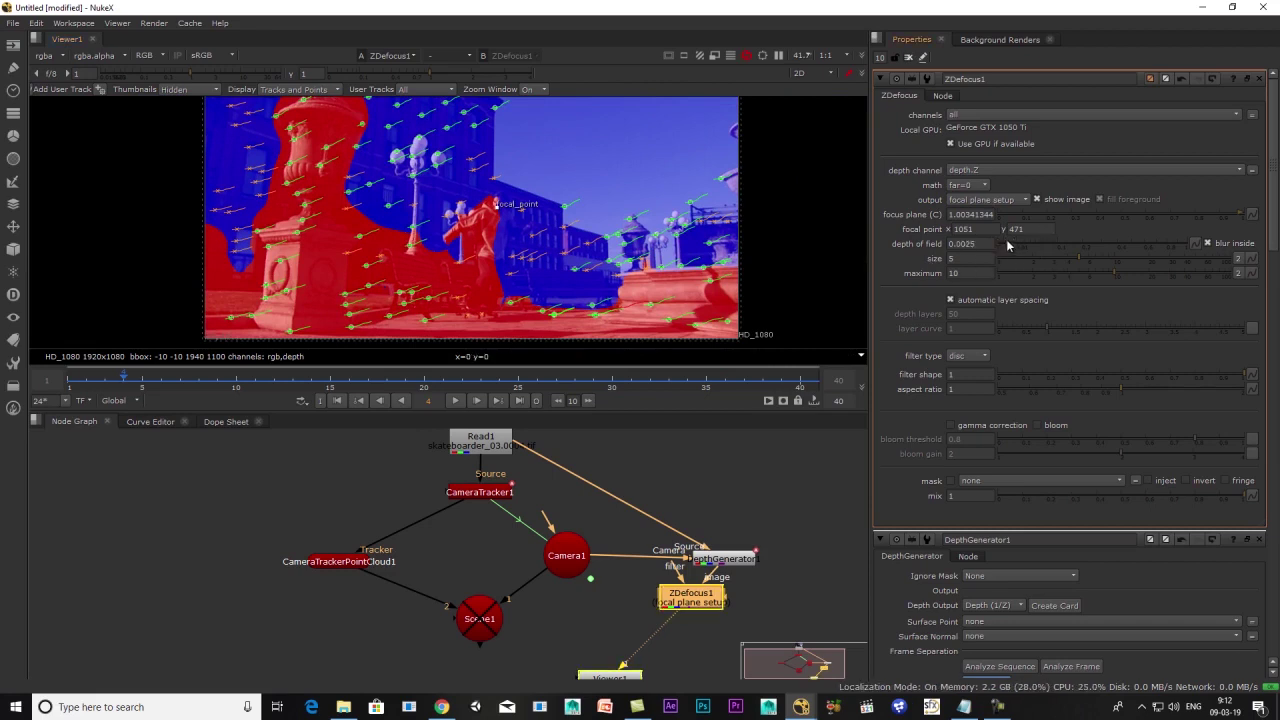
drag(1015, 239, 1134, 254)
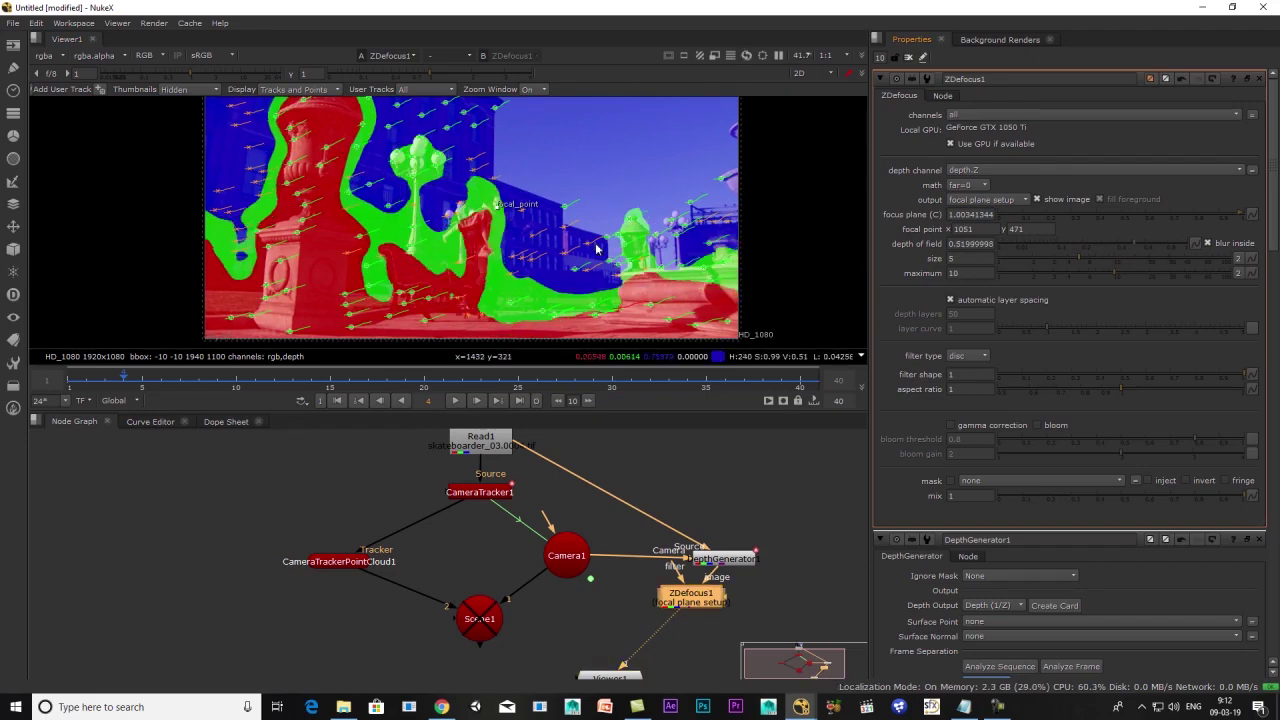
mouse_move(493, 213)
mouse_down()
mouse_move(489, 240)
mouse_move(501, 227)
mouse_up()
scroll(489, 240, up, 3)
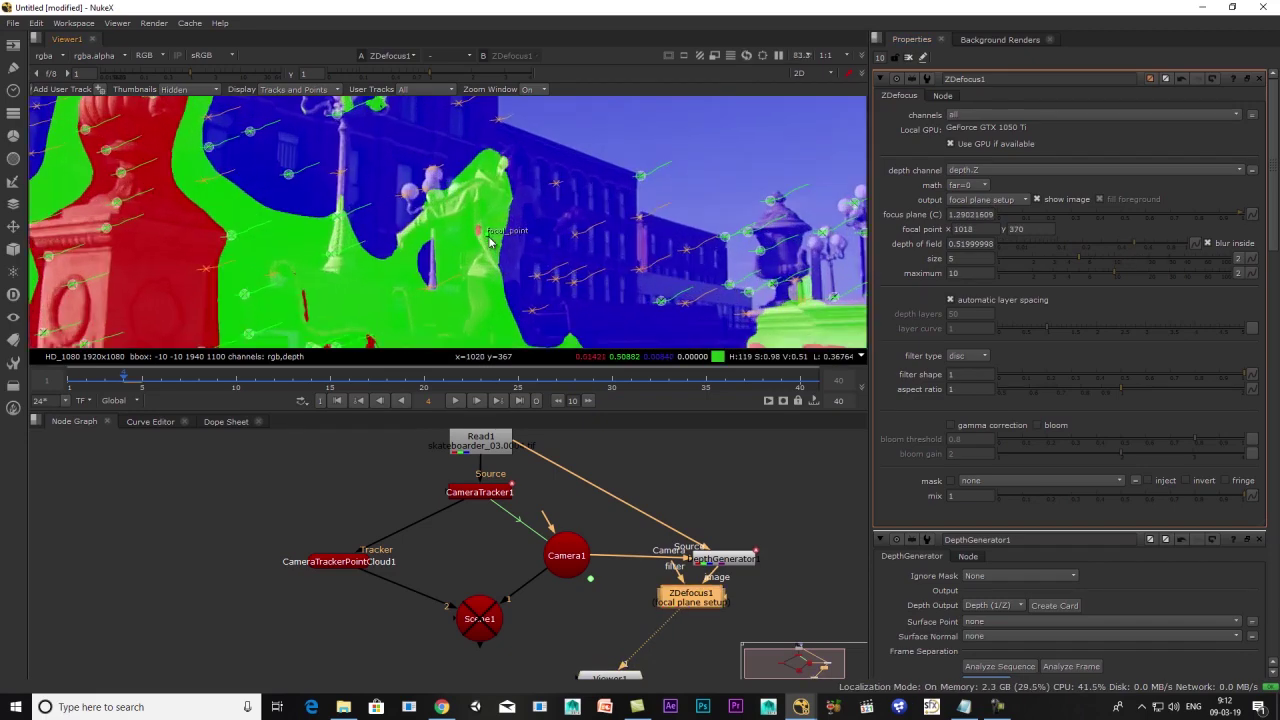
drag(489, 237, 490, 233)
Step: Set ZDefocus1's size to 5.5 and depth of field to 0.8, with the focal point on the foreground urn at about x 370, y 666
click(1085, 258)
drag(1123, 243, 1168, 243)
drag(490, 224, 490, 284)
scroll(663, 134, down, 1)
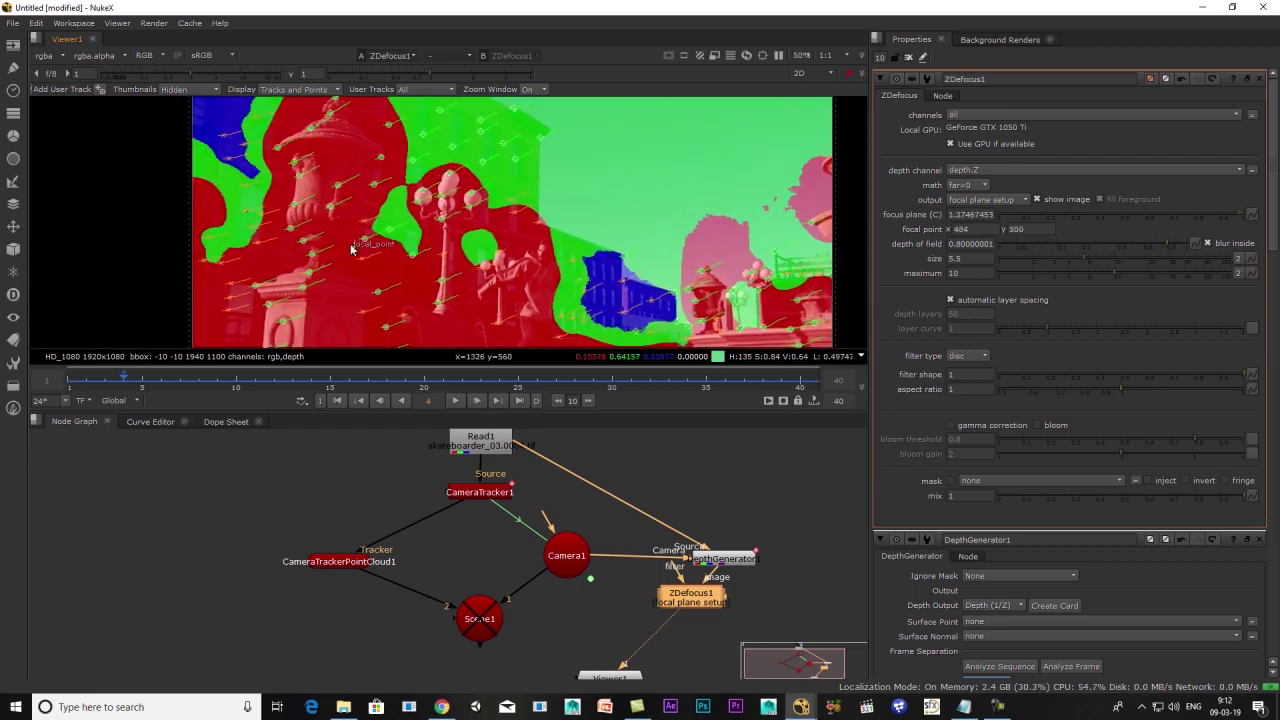
scroll(319, 209, down, 1)
middle_drag(349, 257, 445, 255)
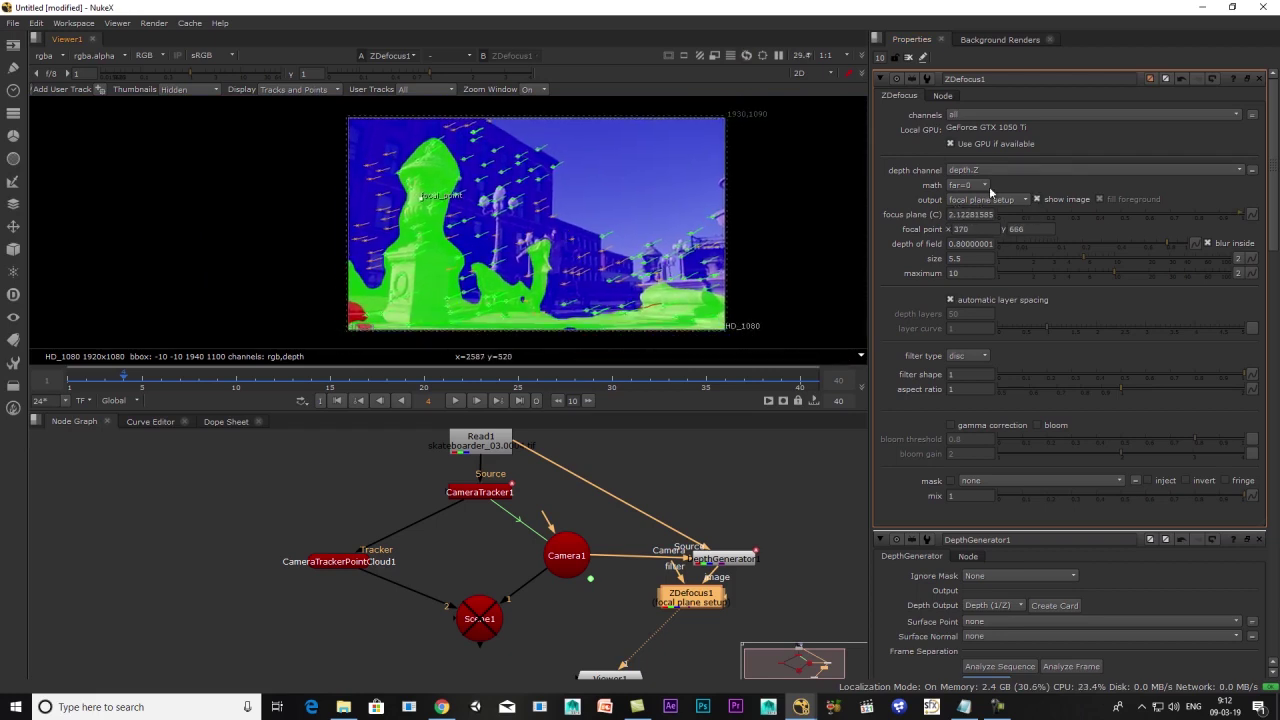
Step: Switch ZDefocus1's output to result and set its size to 10
click(988, 200)
click(985, 184)
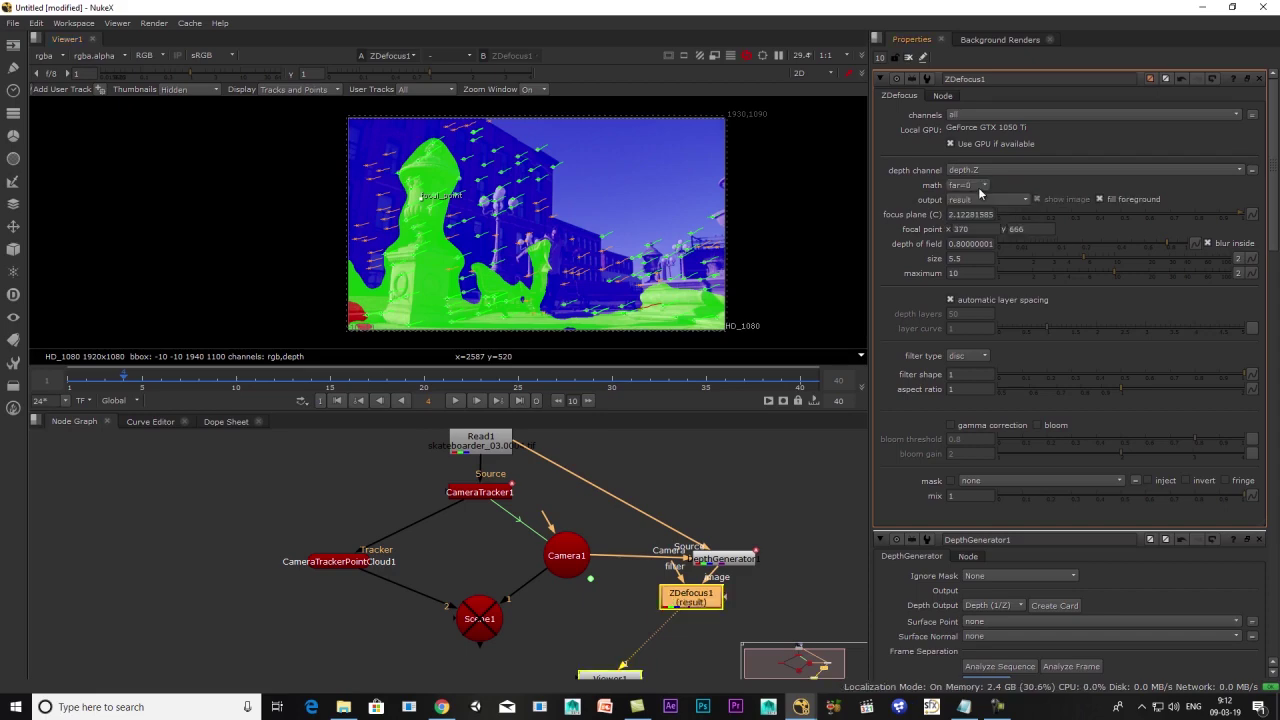
scroll(588, 218, up, 5)
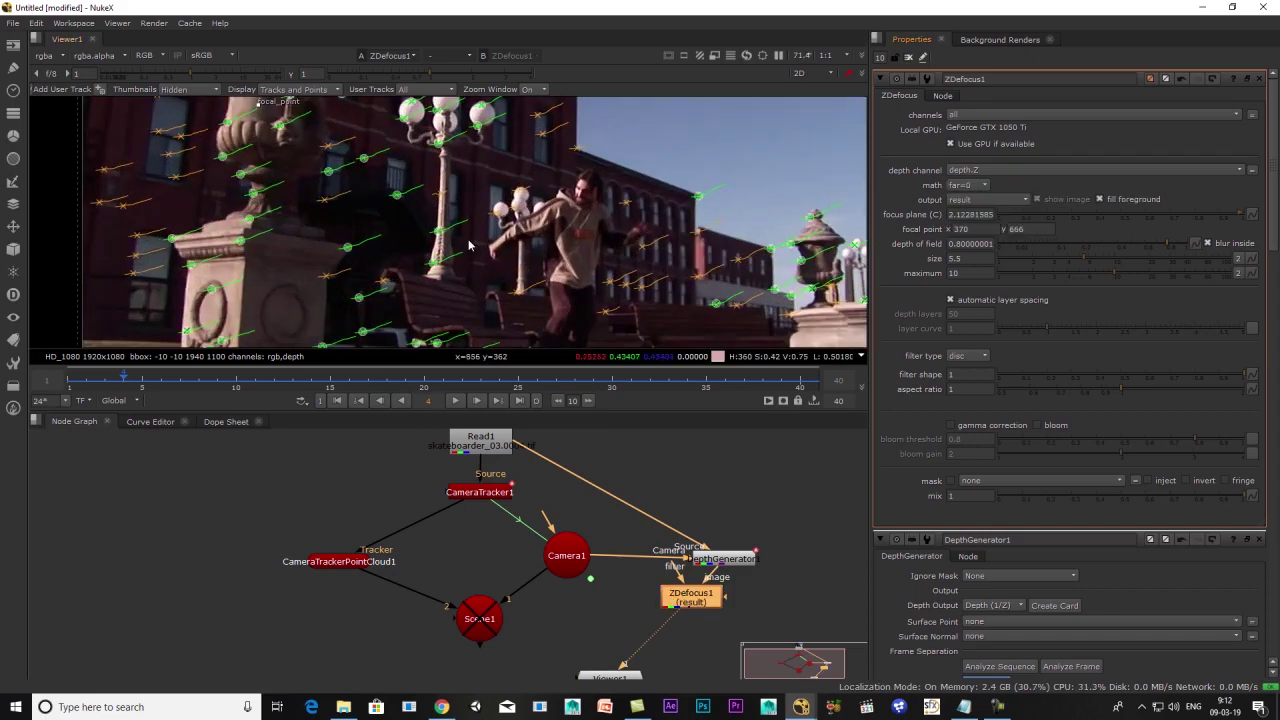
scroll(478, 271, down, 1)
click(978, 258)
text(10)
key(Return)
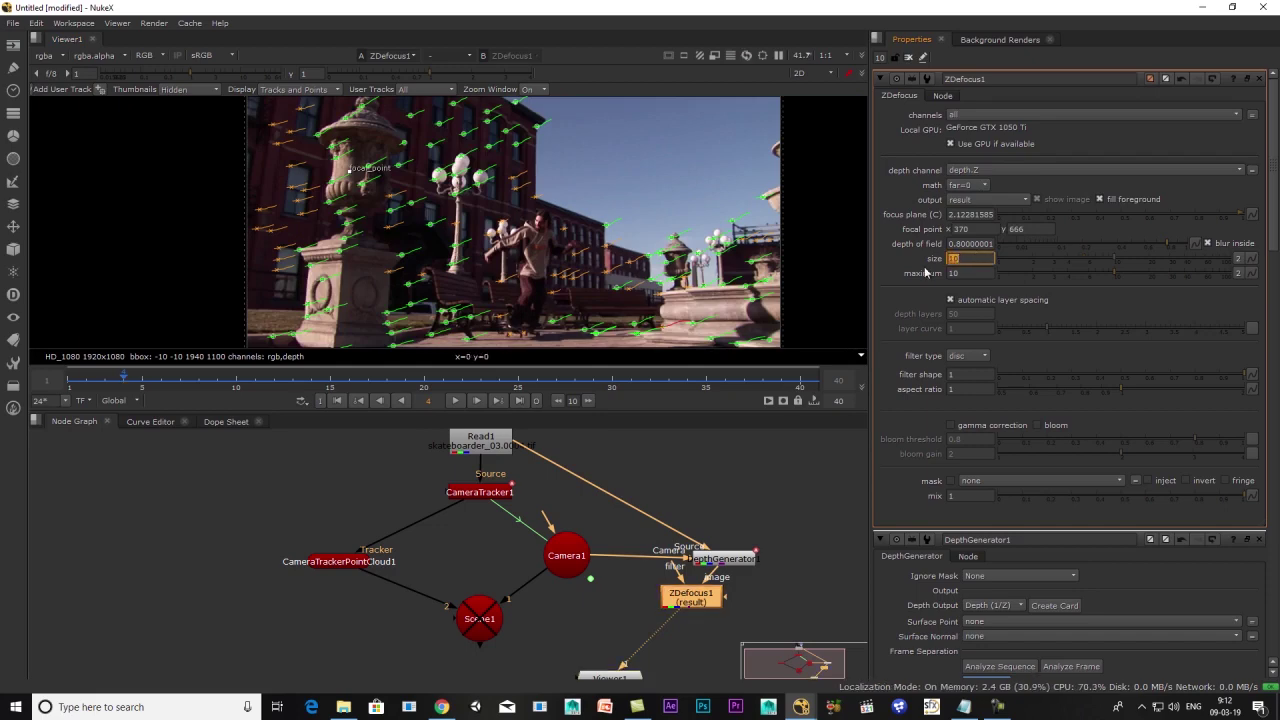
scroll(549, 229, up, 3)
scroll(465, 263, down, 2)
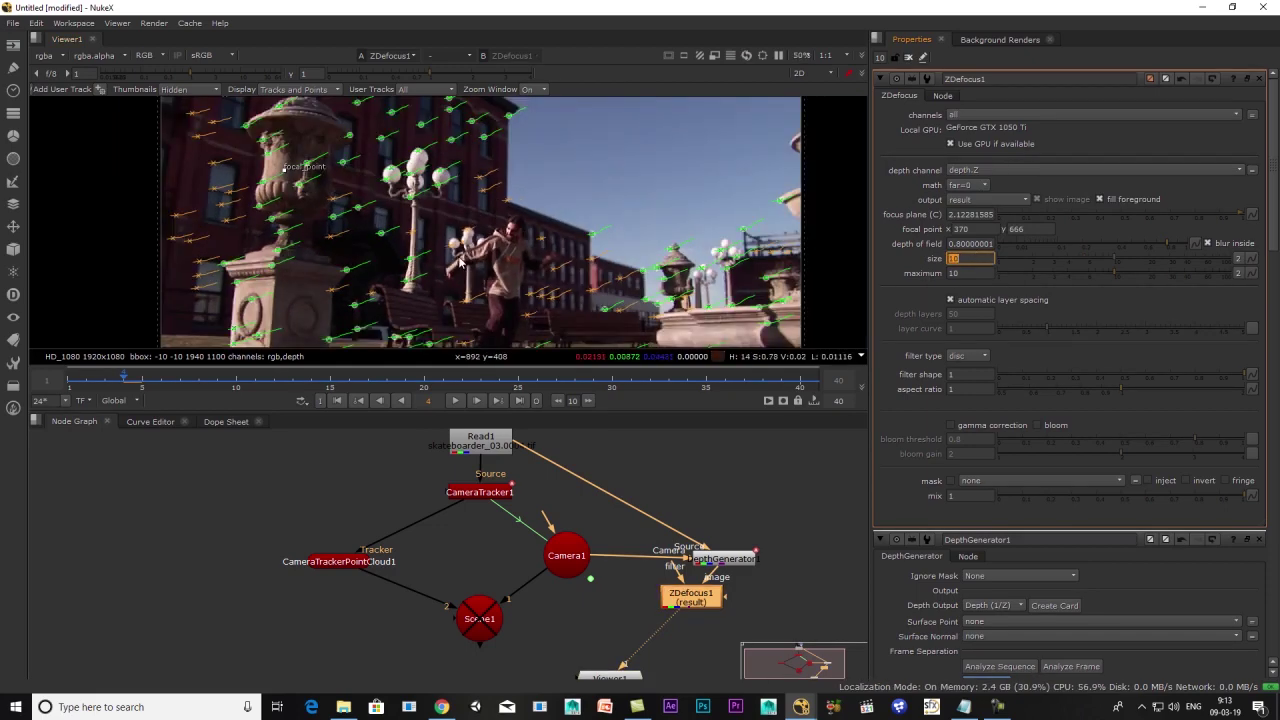
Step: Move the focal point above the fountain urn, at about x 1524, y 470, and set ZDefocus1's output to focal plane setup
drag(285, 170, 493, 200)
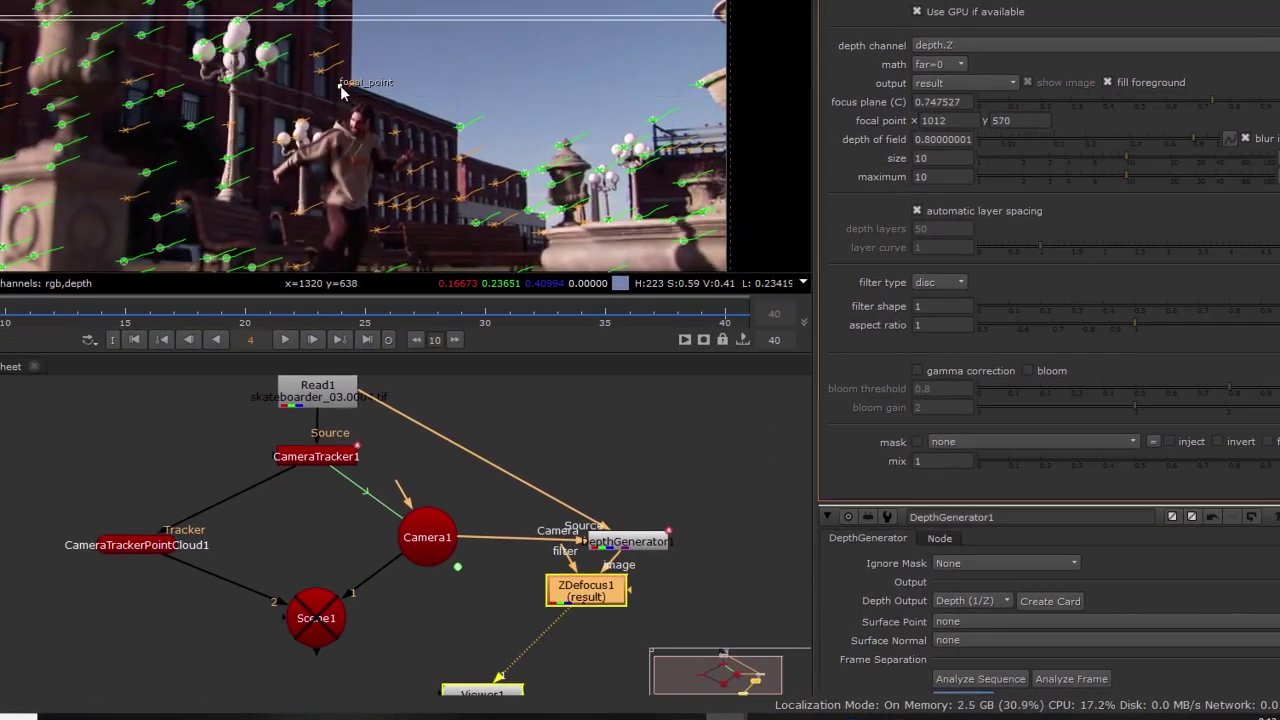
drag(340, 89, 557, 127)
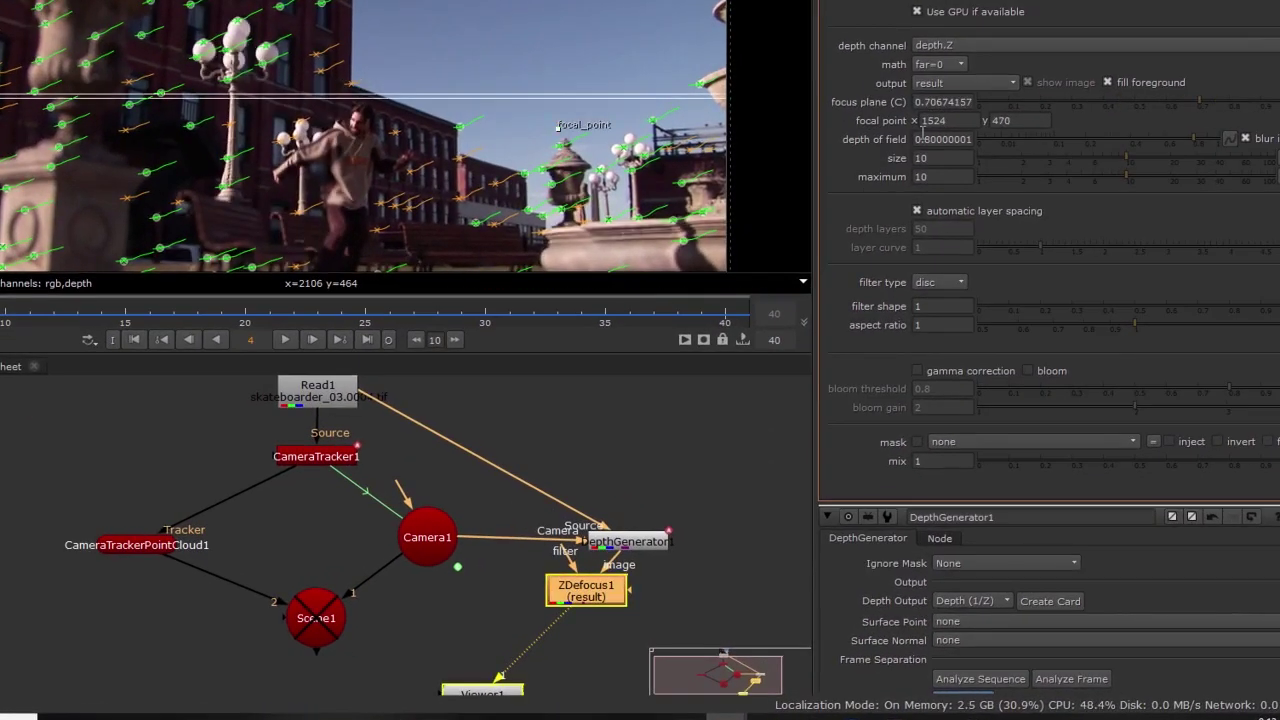
click(962, 84)
click(963, 105)
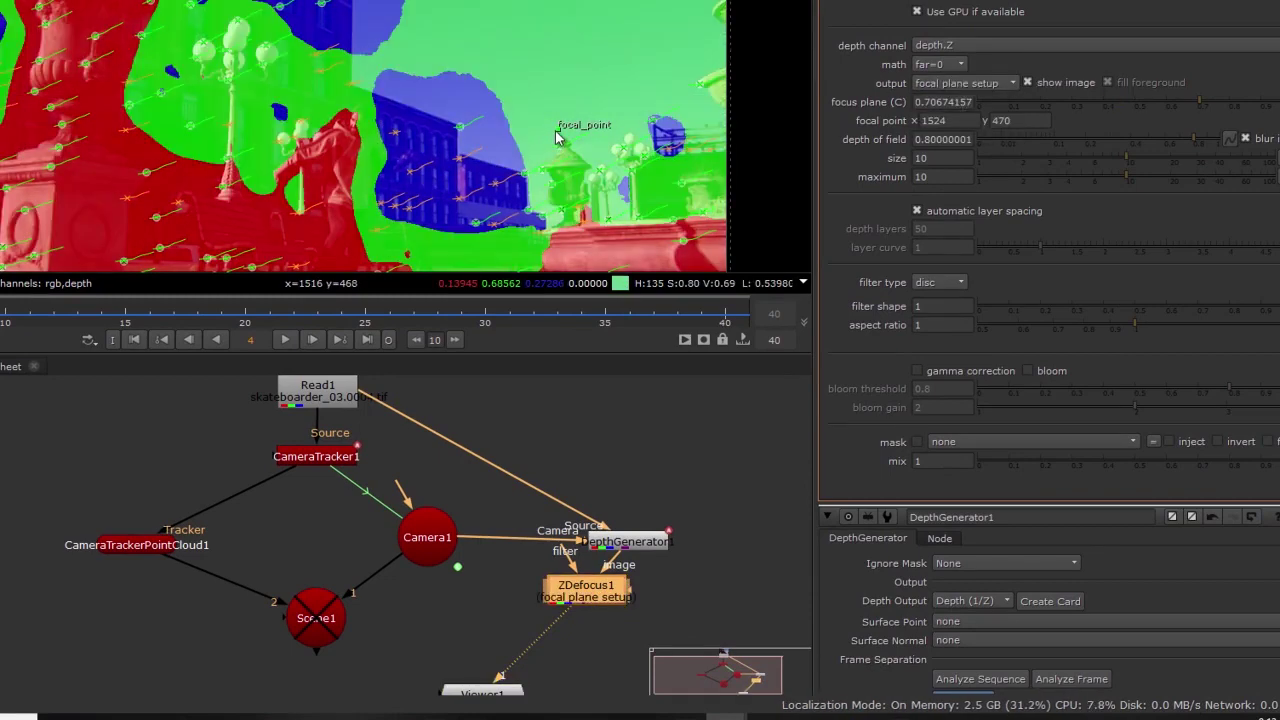
Step: Place the focal point on the foreground urn at about x 386, y 546, with size 44, and inspect ZDefocus1's result output
drag(562, 133, 78, 100)
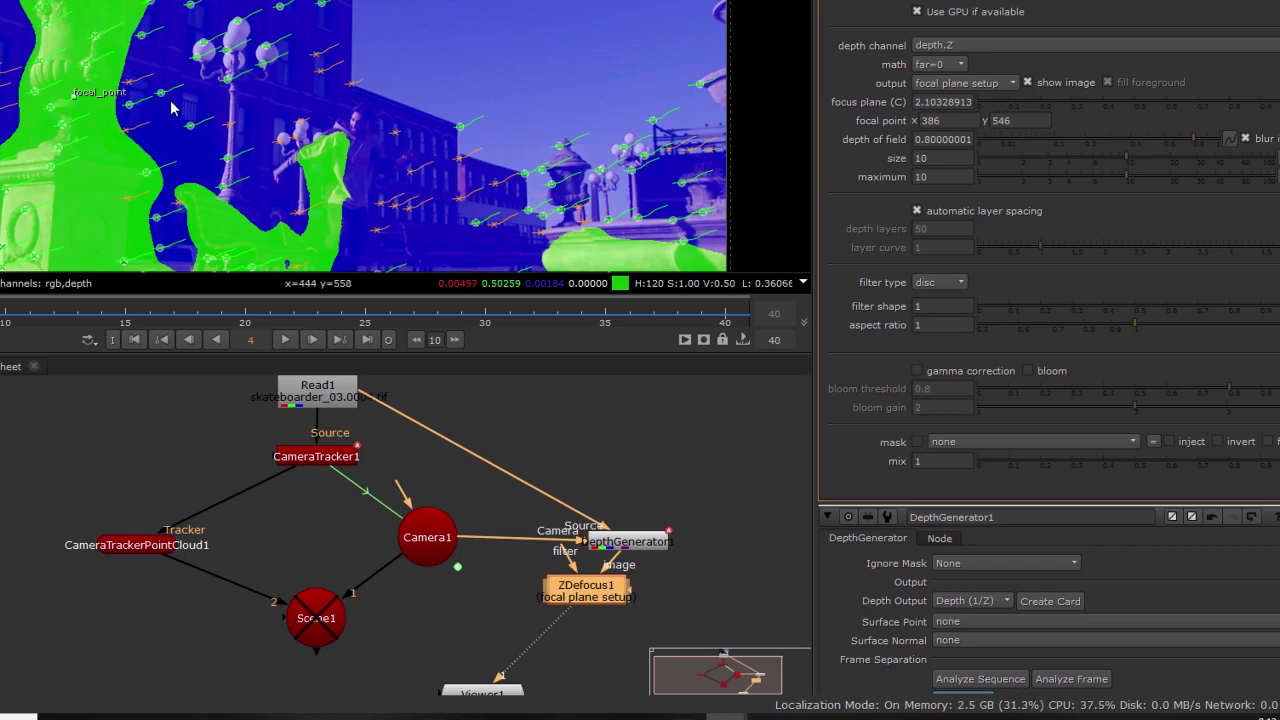
click(1219, 156)
click(1000, 84)
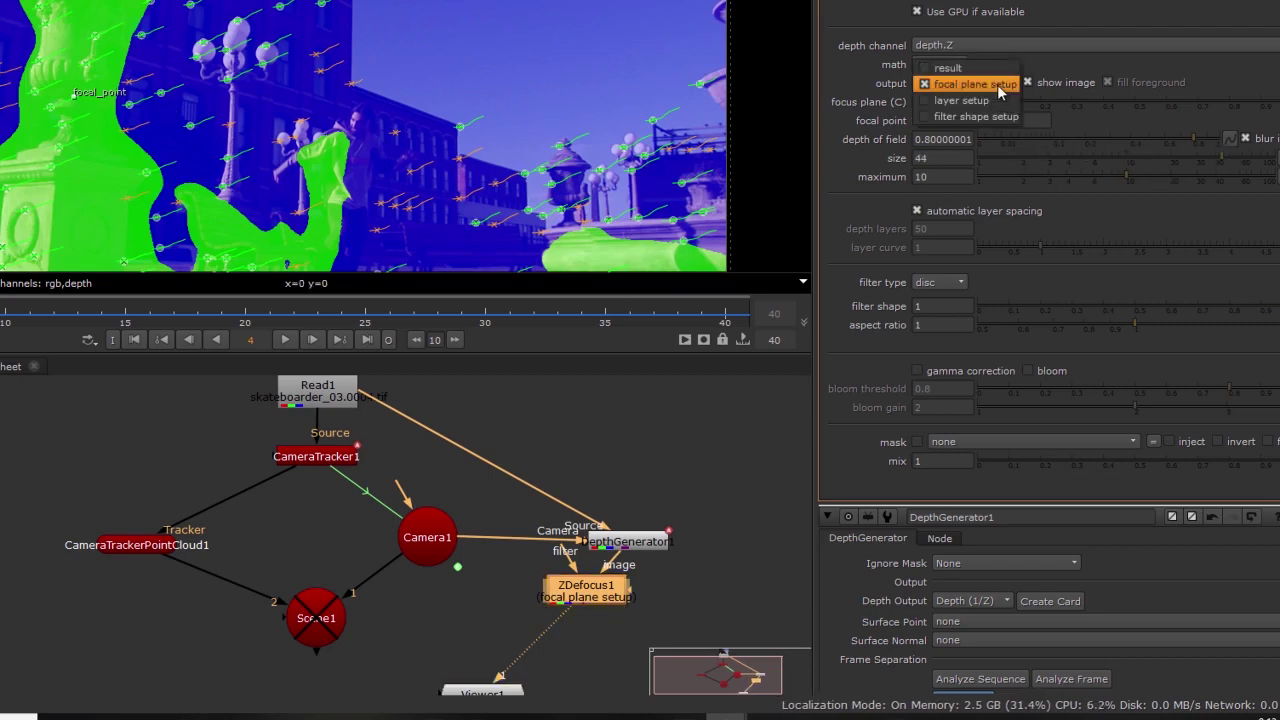
click(965, 70)
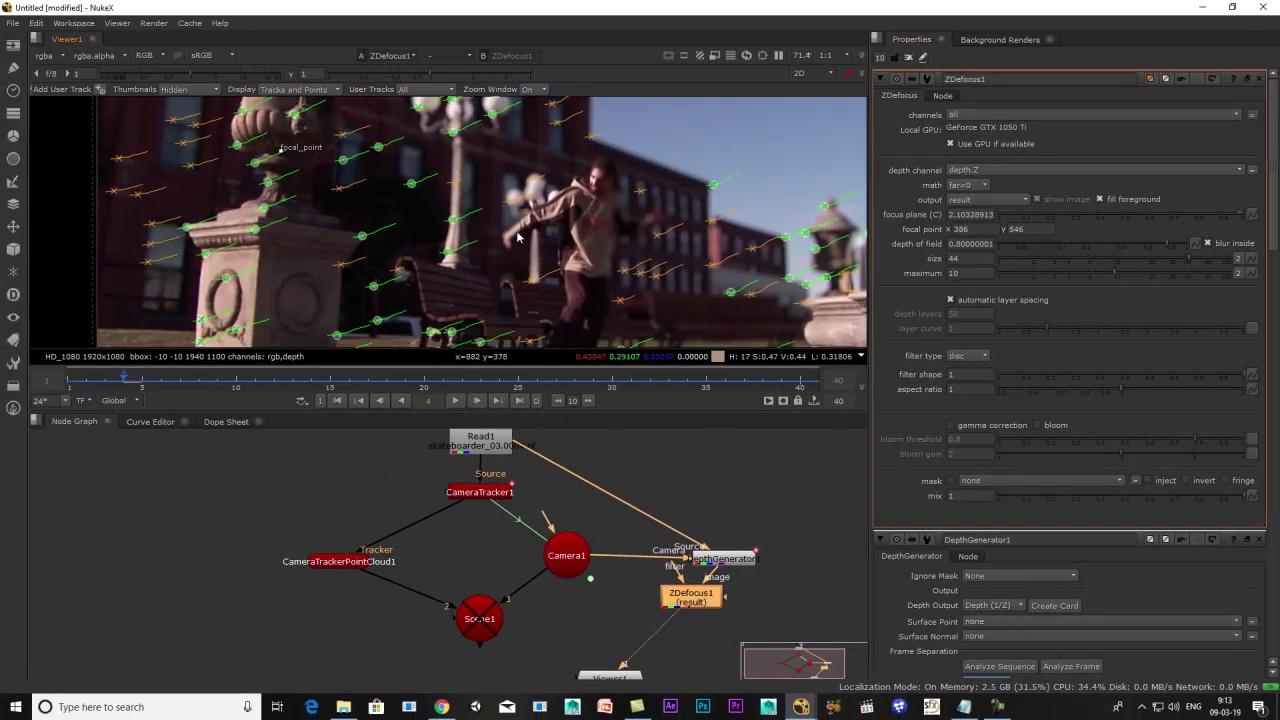
key(space)
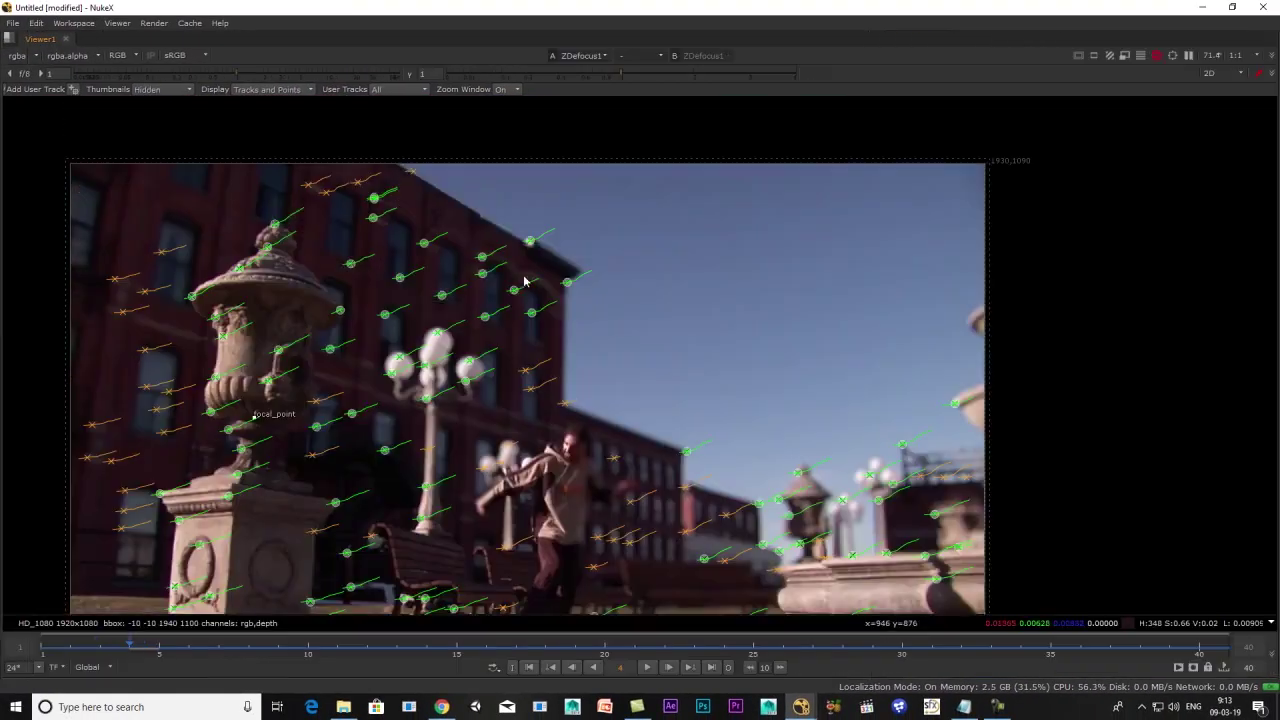
scroll(754, 257, up, 3)
middle_drag(574, 318, 292, 394)
scroll(515, 335, down, 5)
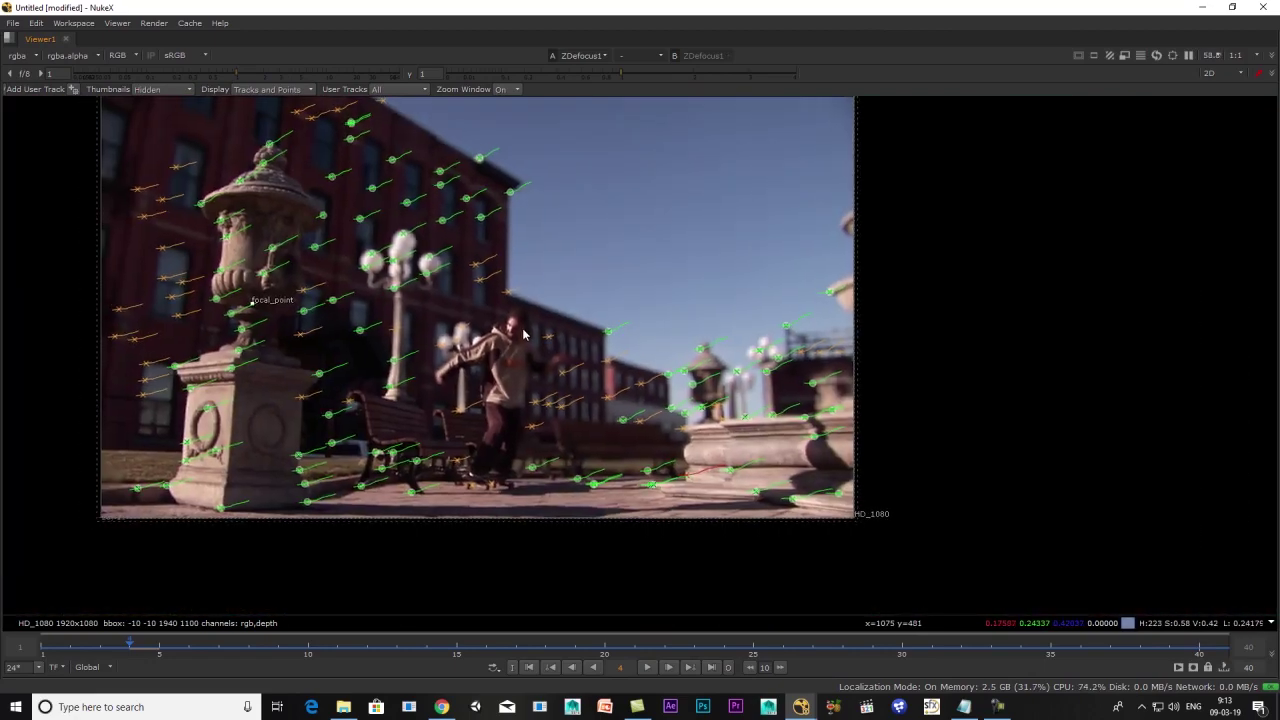
key(space)
Step: Set ZDefocus1's output to focal plane setup and move the focal point onto the urn's pedestal, at about x 340, y 316
click(975, 200)
click(985, 214)
scroll(580, 196, down, 2)
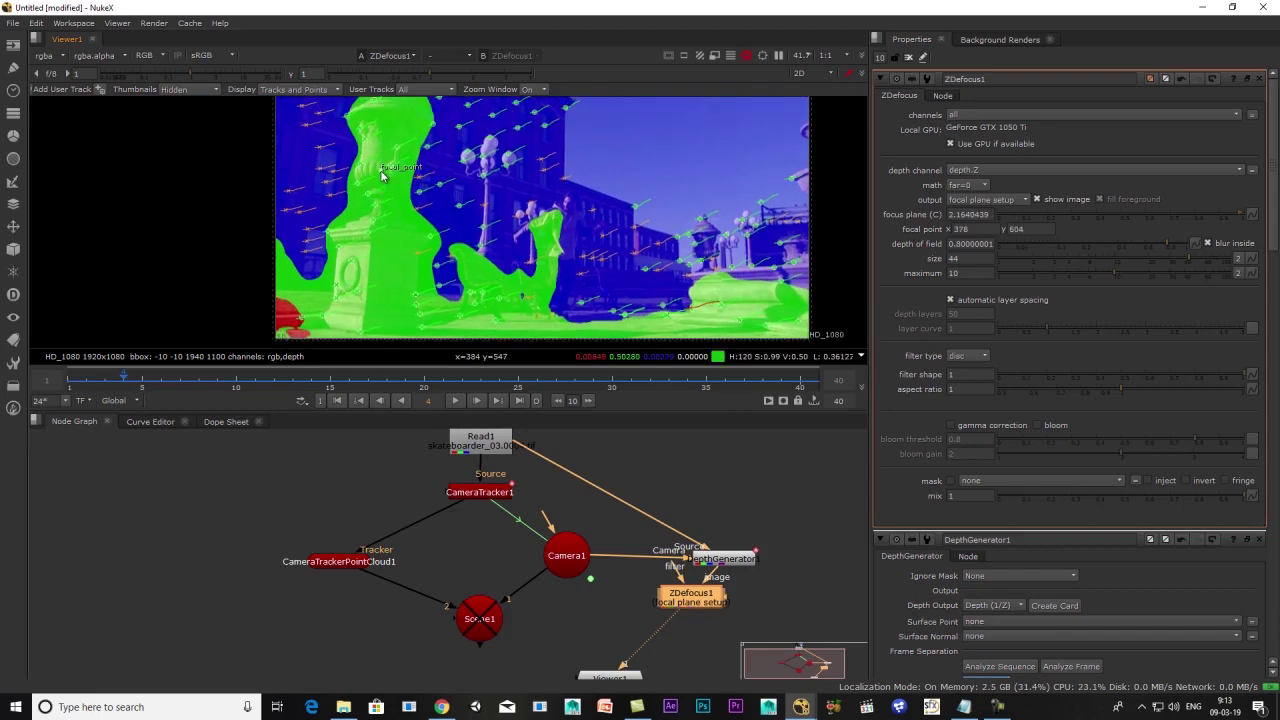
drag(378, 174, 377, 127)
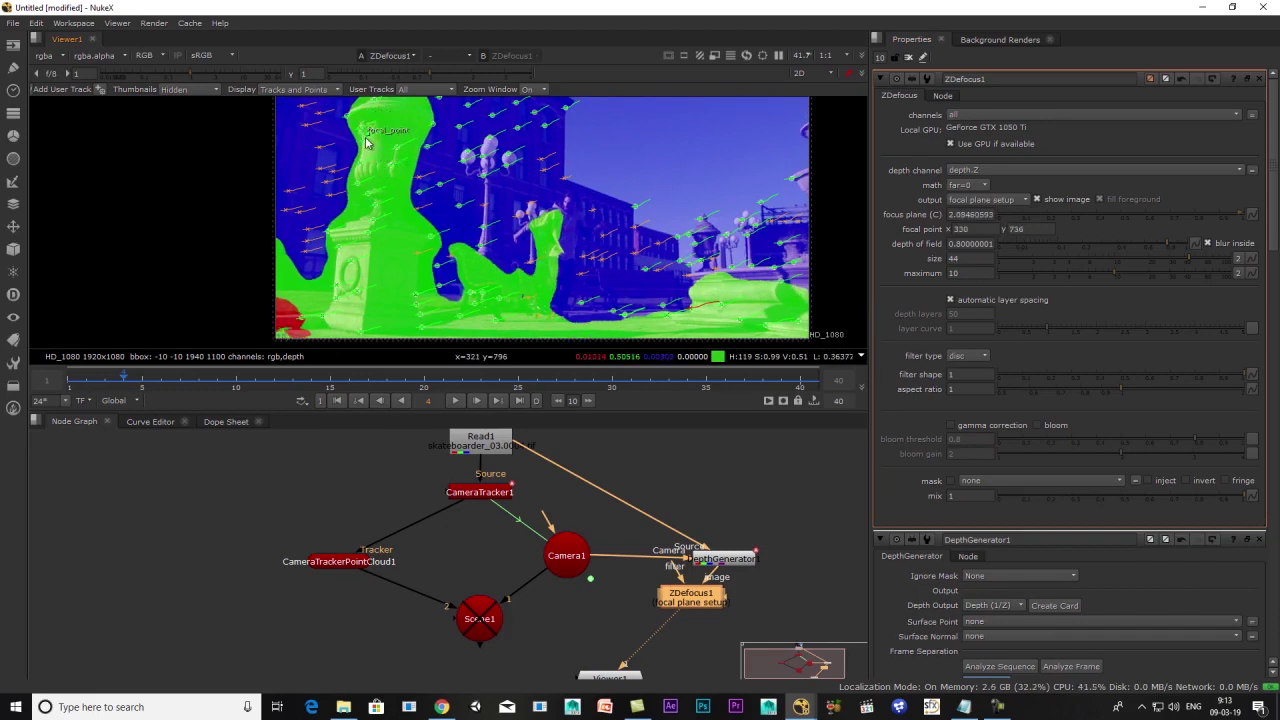
drag(367, 146, 371, 247)
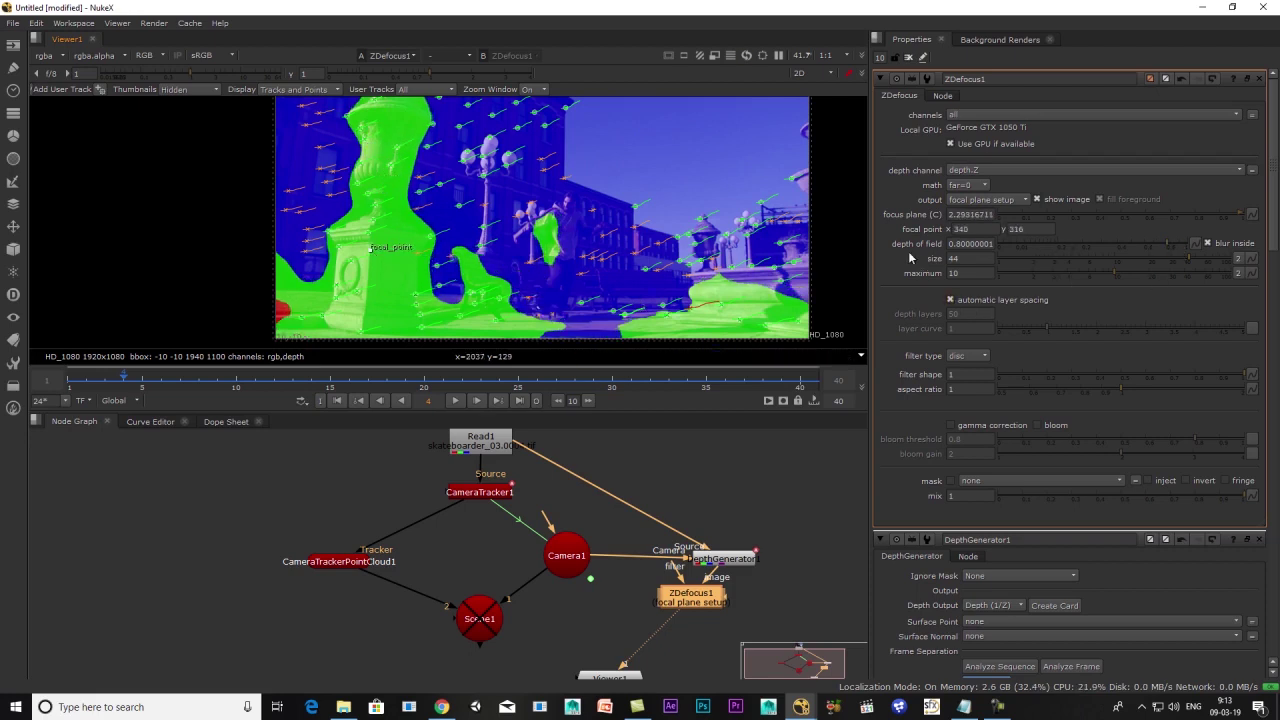
Step: Set ZDefocus1's size to 150 and its output to result, and inspect the blur across the frame
text(150)
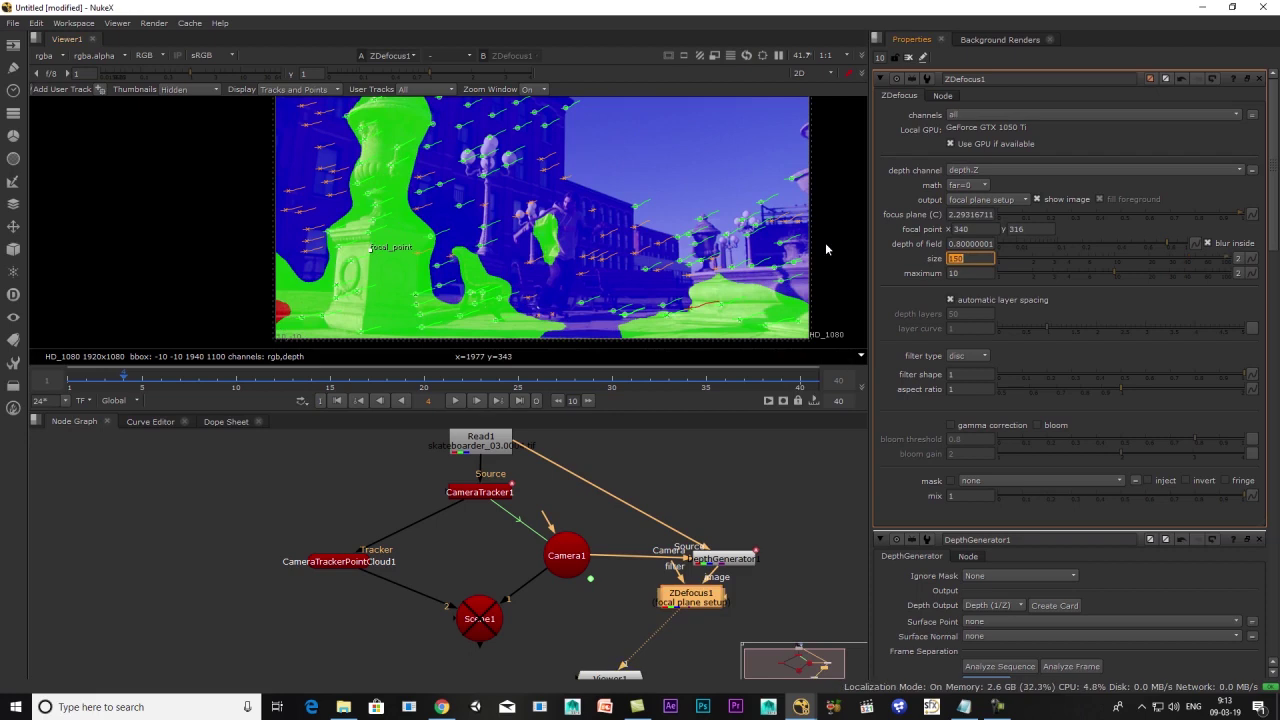
click(962, 200)
click(980, 188)
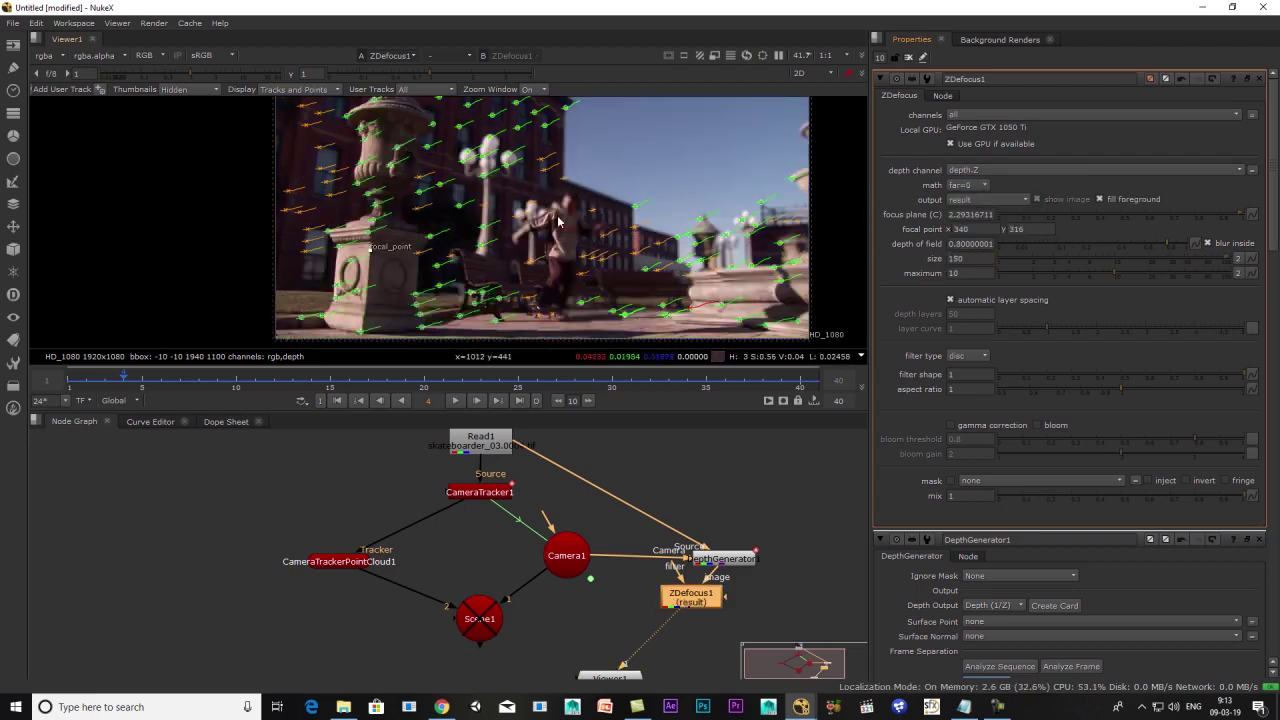
scroll(556, 229, up, 3)
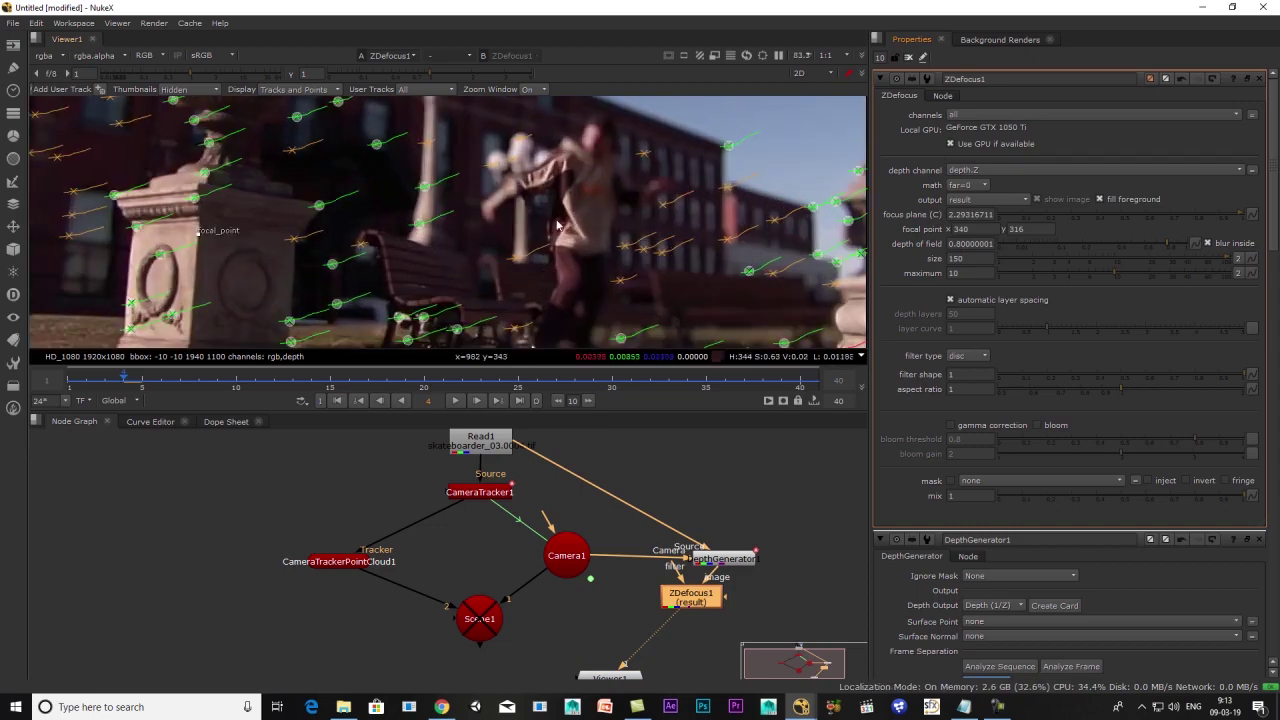
click(990, 199)
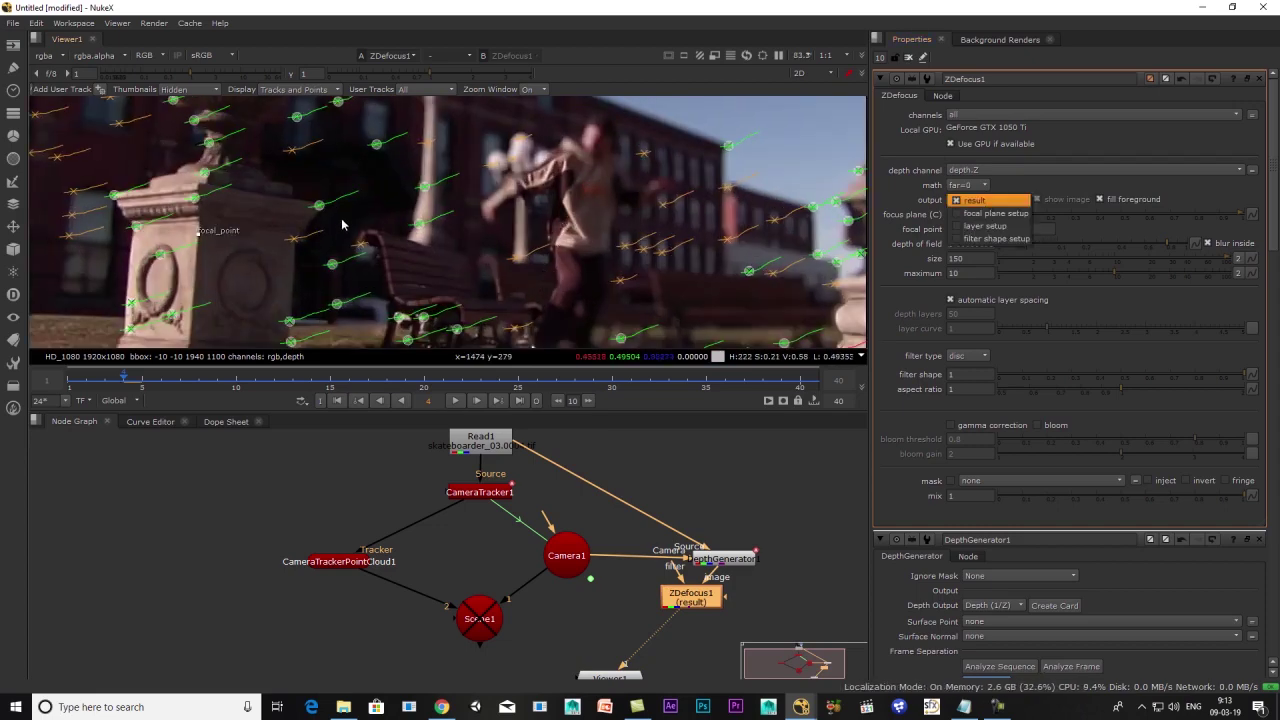
middle_drag(343, 223, 480, 356)
scroll(425, 182, down, 3)
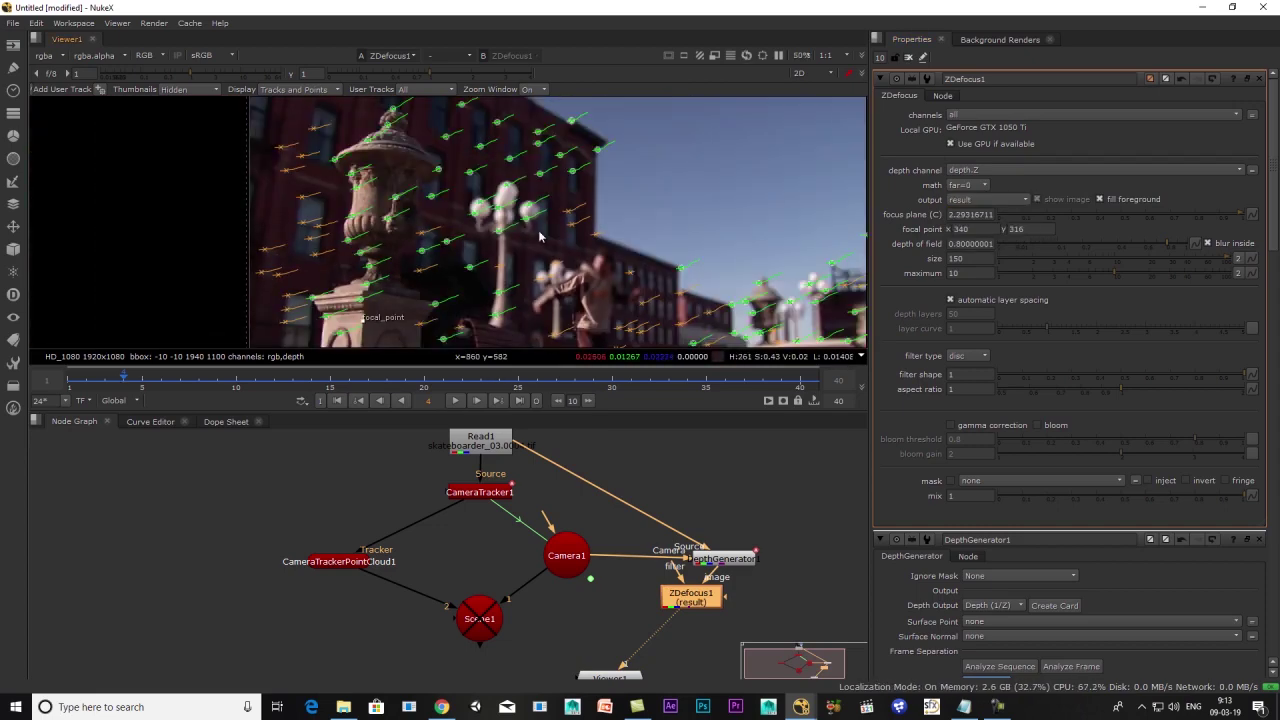
key(space)
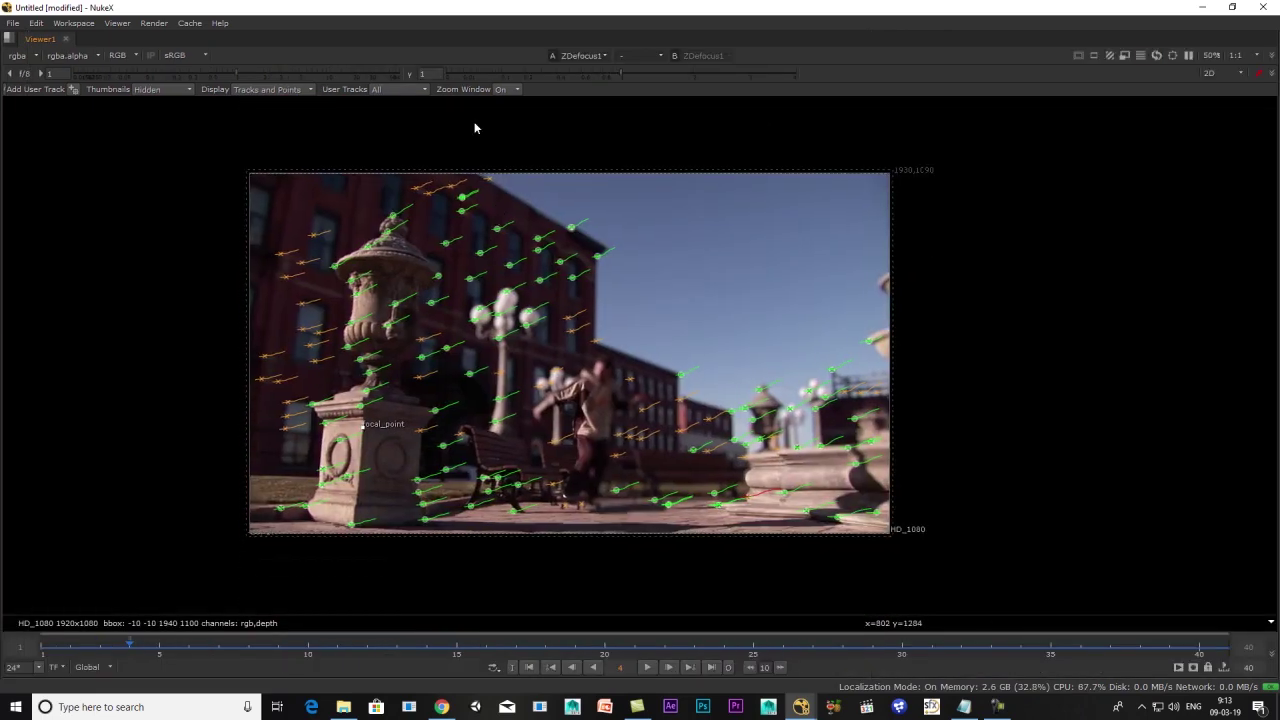
key(space)
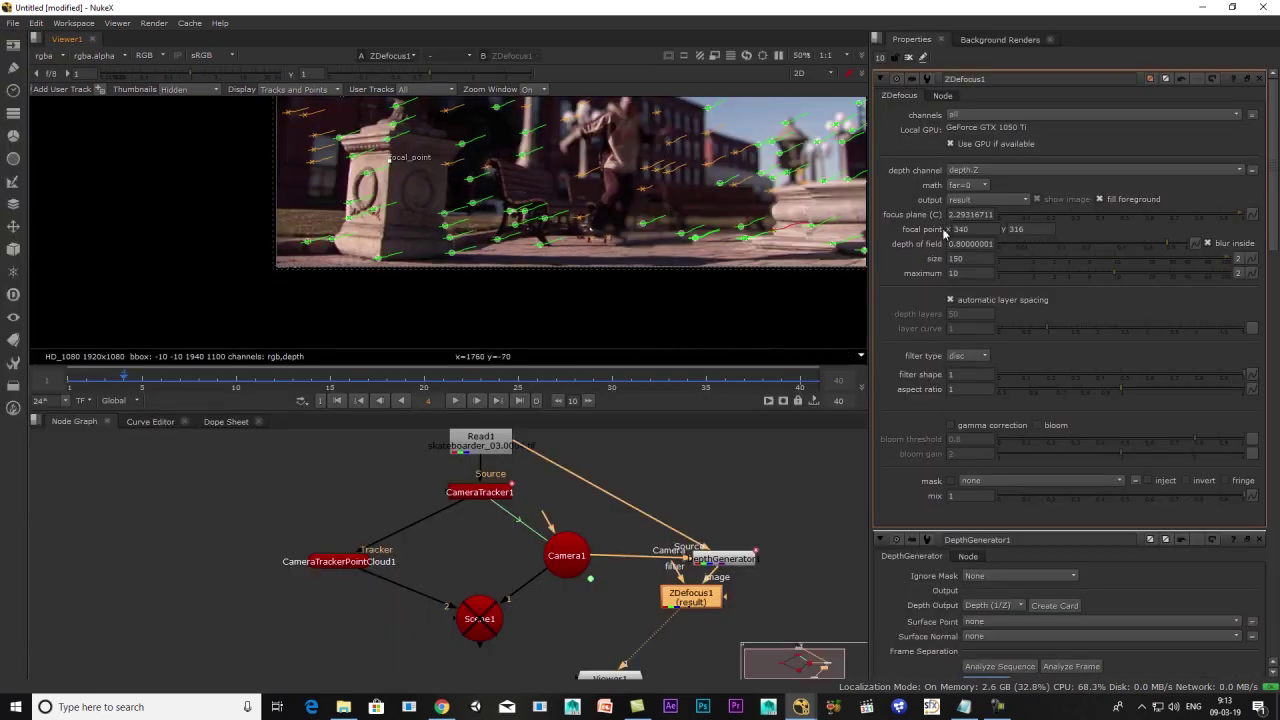
Step: Set ZDefocus1's output back to focal plane setup and move the focal point into the sky, at about x 1204, y 804
click(957, 203)
click(972, 214)
scroll(417, 245, down, 2)
scroll(417, 245, up, 2)
drag(601, 256, 657, 196)
drag(1099, 216, 1142, 221)
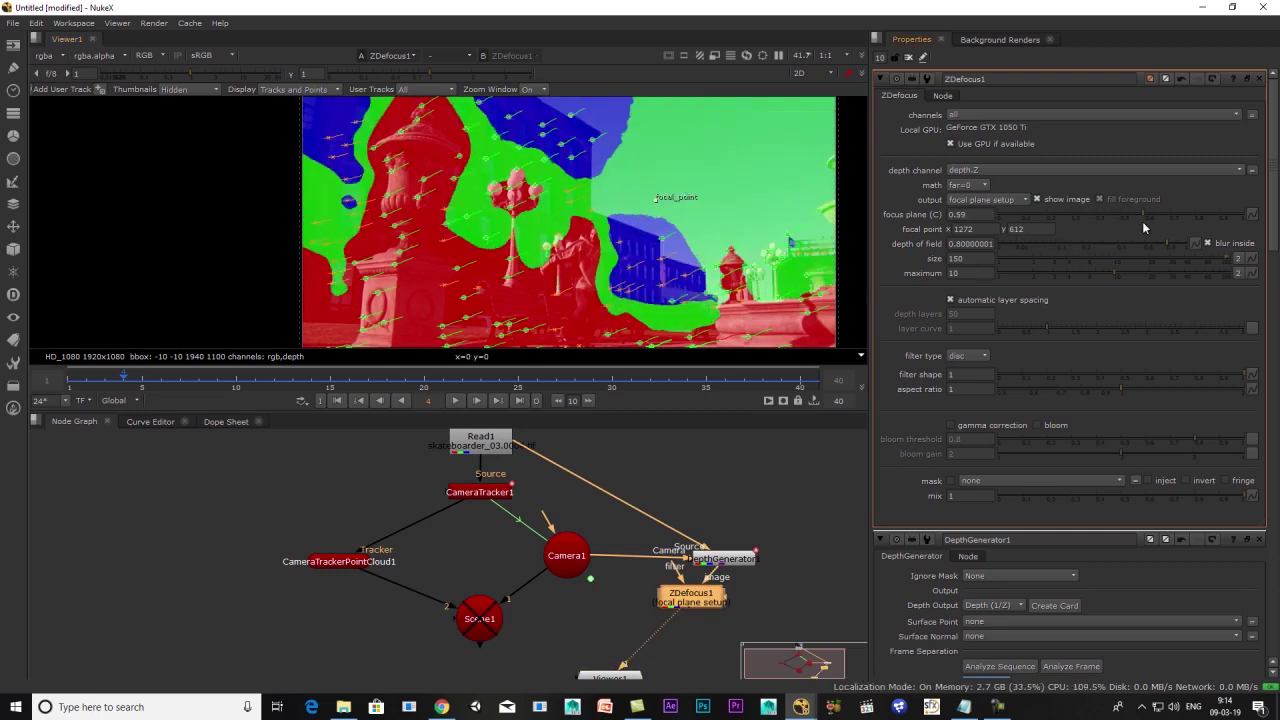
drag(655, 198, 633, 148)
scroll(680, 190, down, 2)
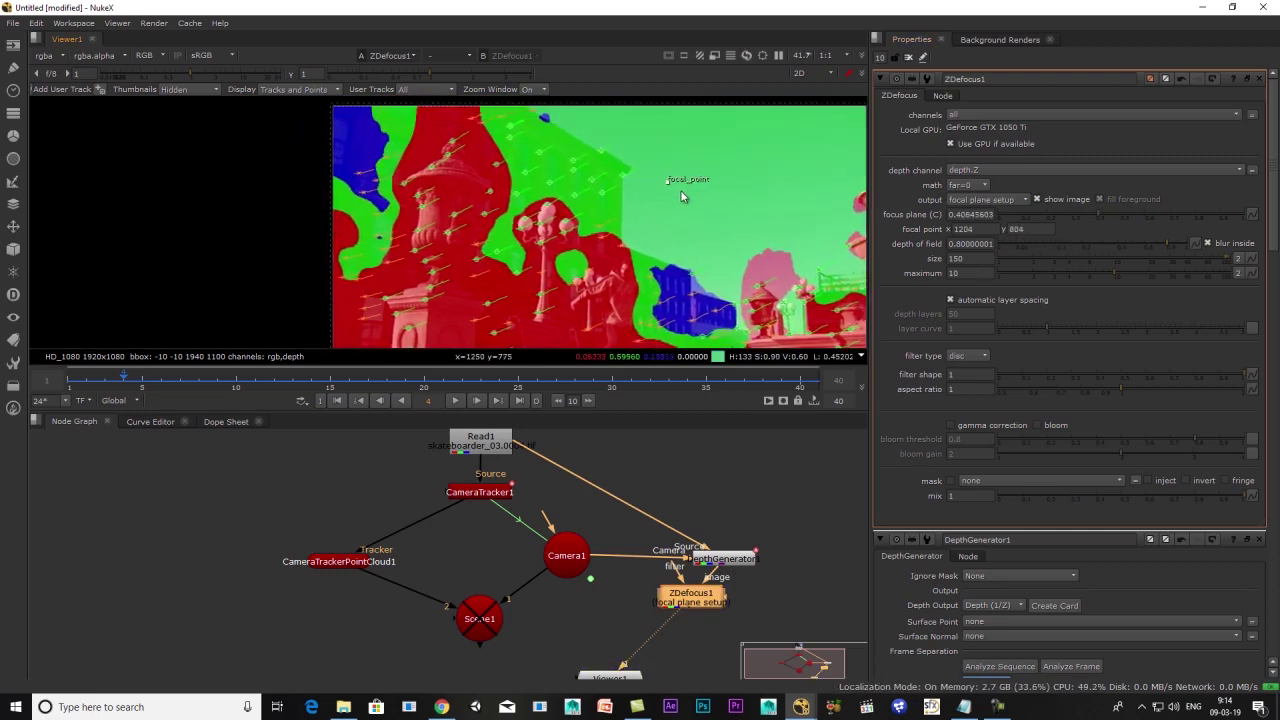
Step: Set ZDefocus1's size to 200
click(958, 258)
text(200)
key(Return)
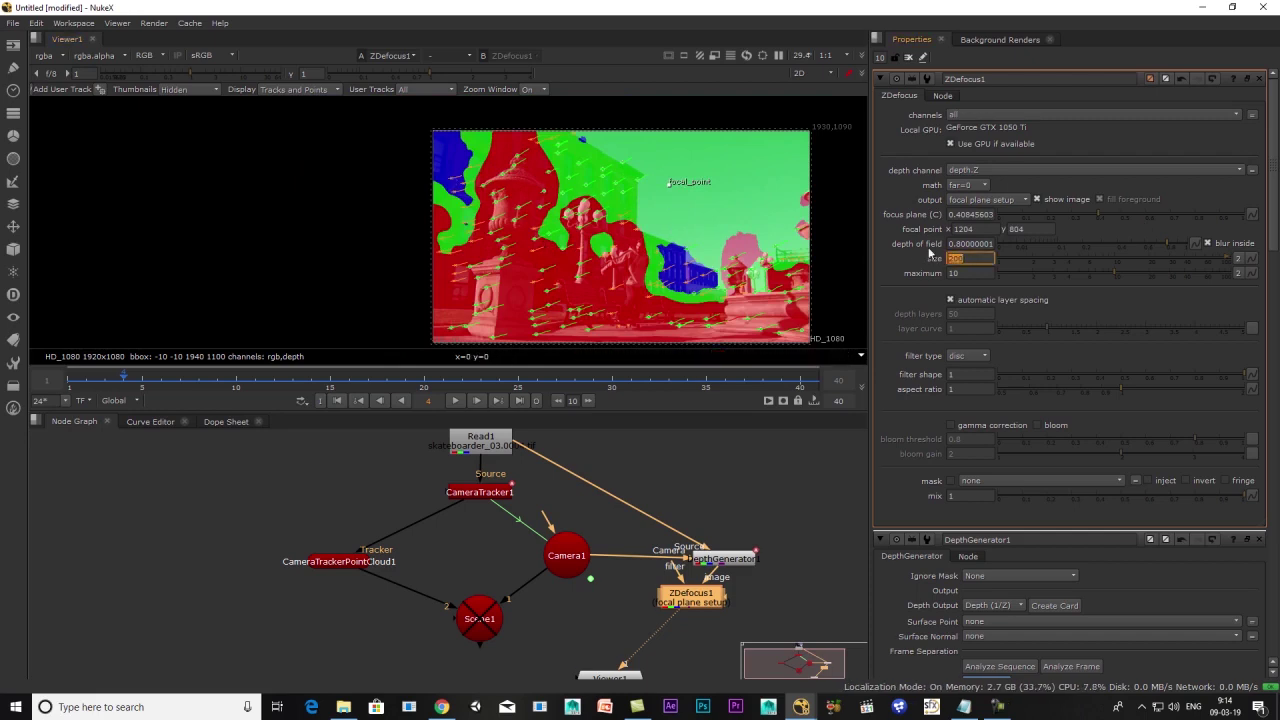